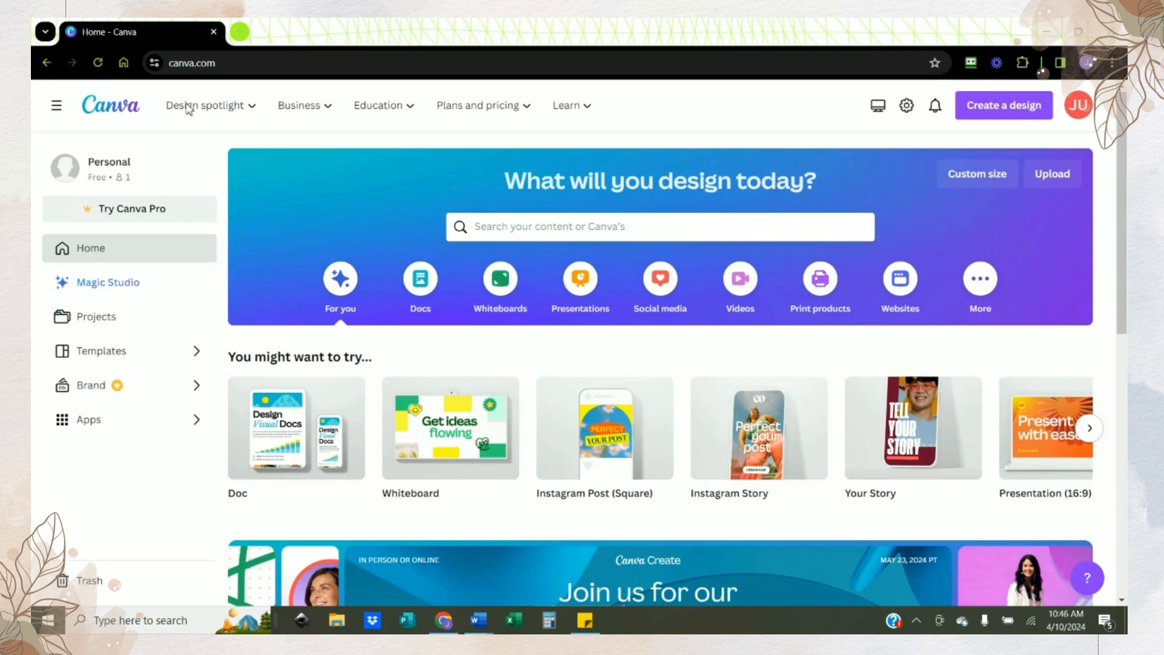
Step: Create a blank Instagram Post (Square) design
{"action": "left_click", "coordinate": [219, 65]}
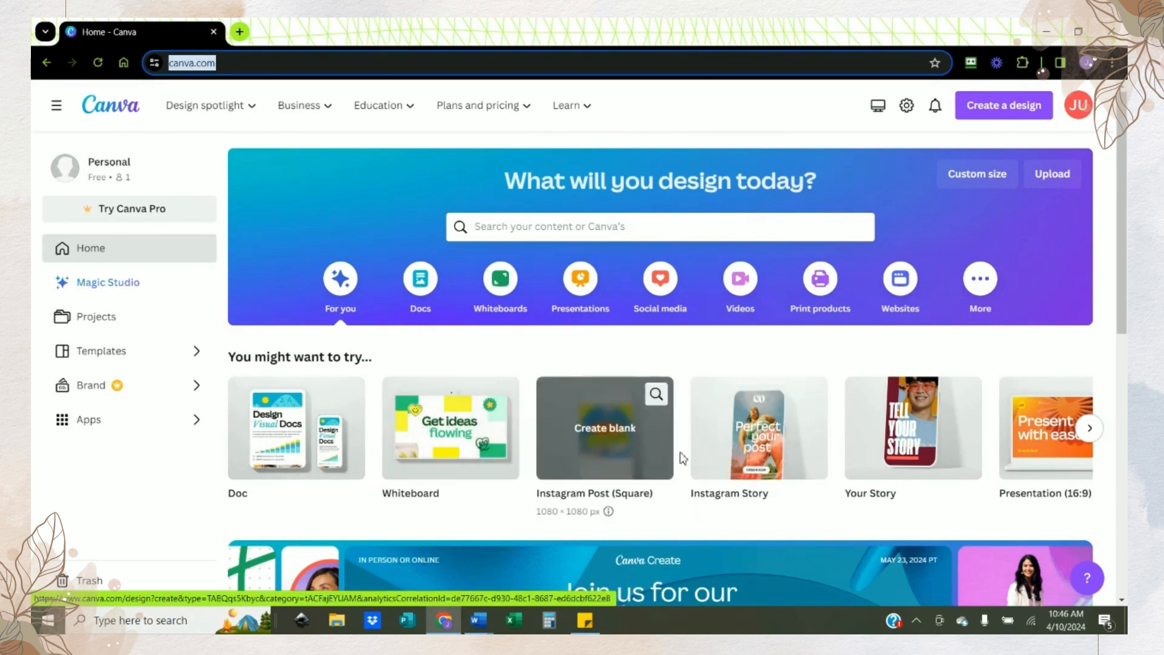
{"action": "left_click", "coordinate": [604, 446]}
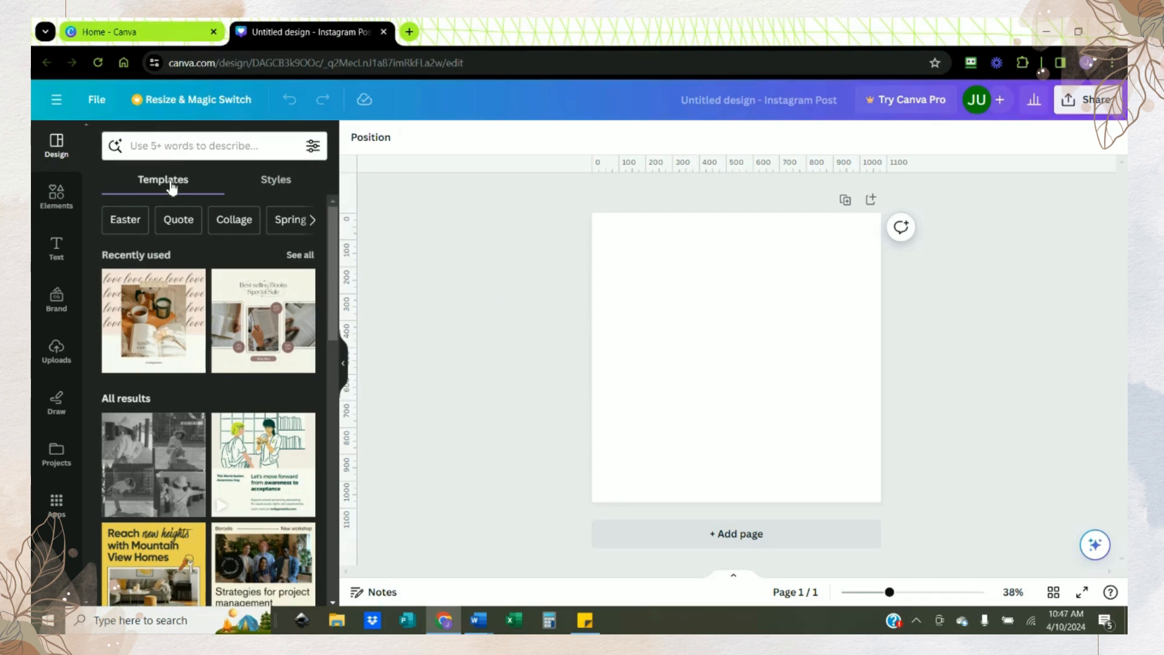
Step: Search the design templates for "book editor"
{"action": "left_click", "coordinate": [180, 149]}
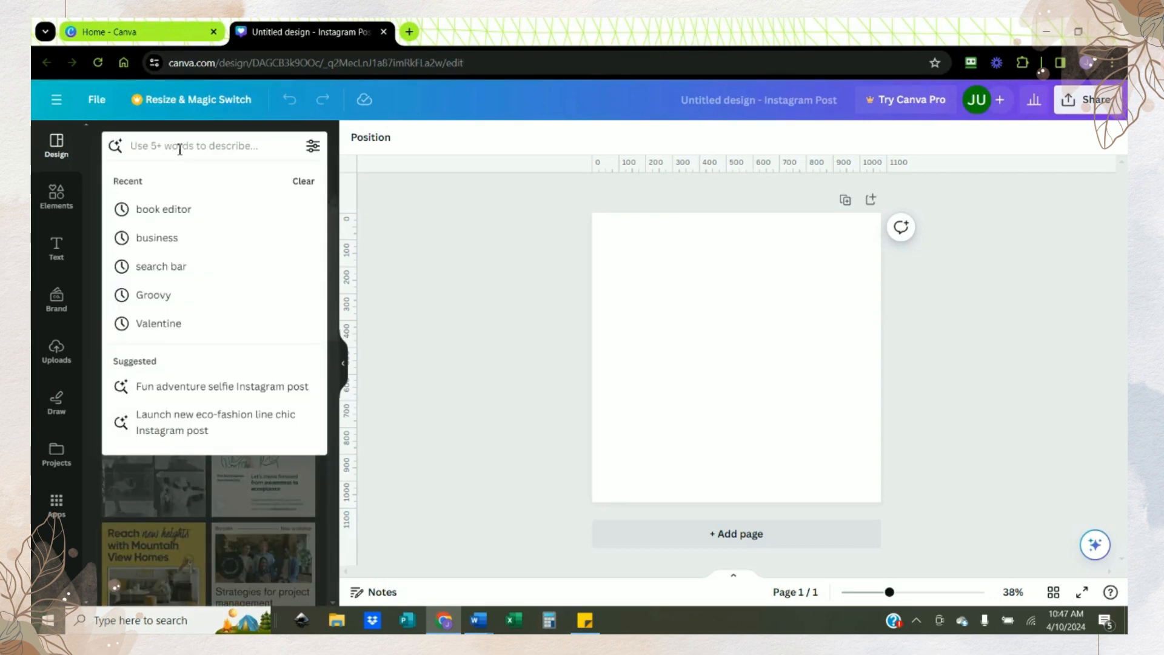
{"action": "type", "text": "book"}
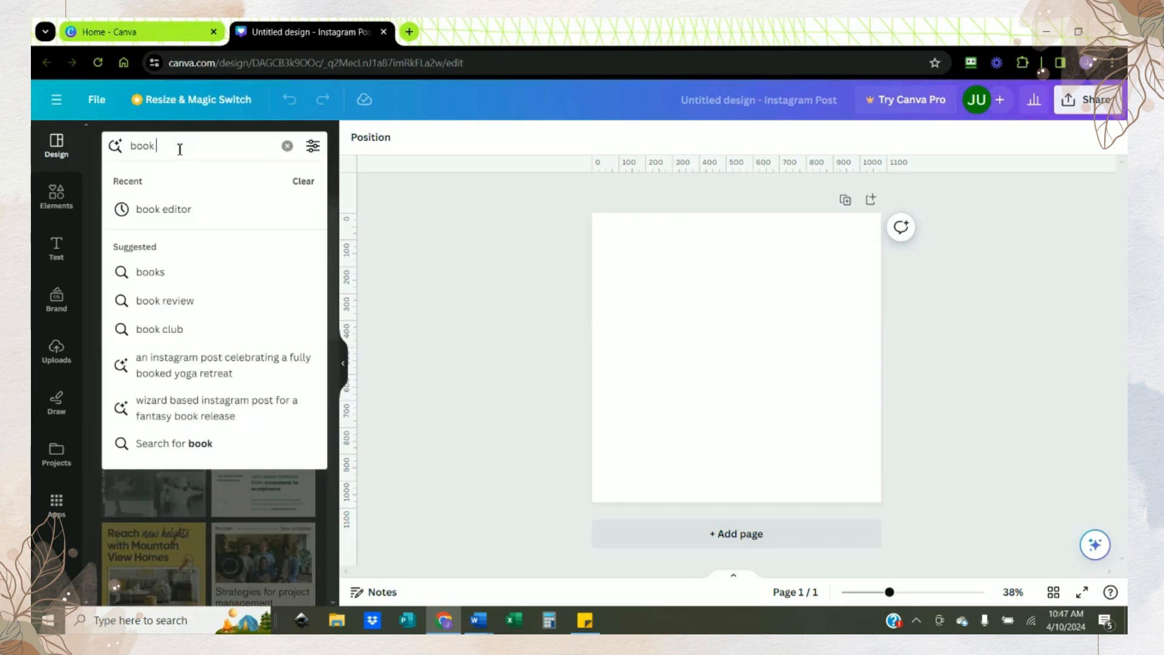
{"action": "type", "text": " editor"}
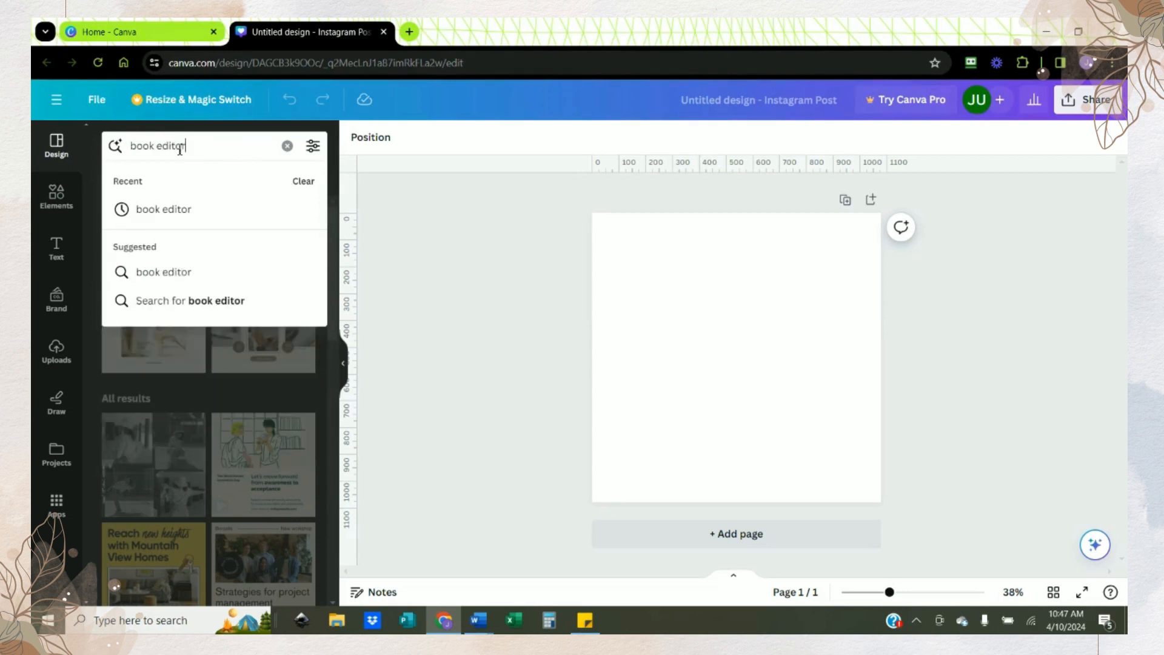
{"action": "key", "text": "Return"}
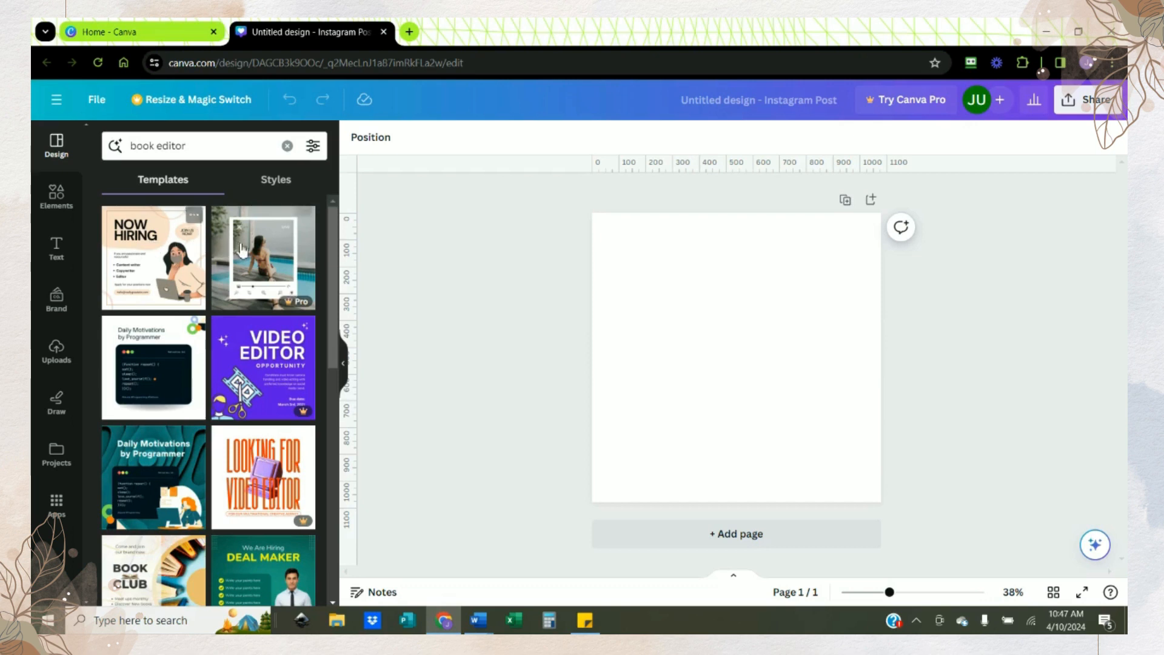
Step: Look through the template results for a book-themed Instagram post layout
{"action": "left_click_drag", "start_coordinate": [337, 312], "coordinate": [339, 482]}
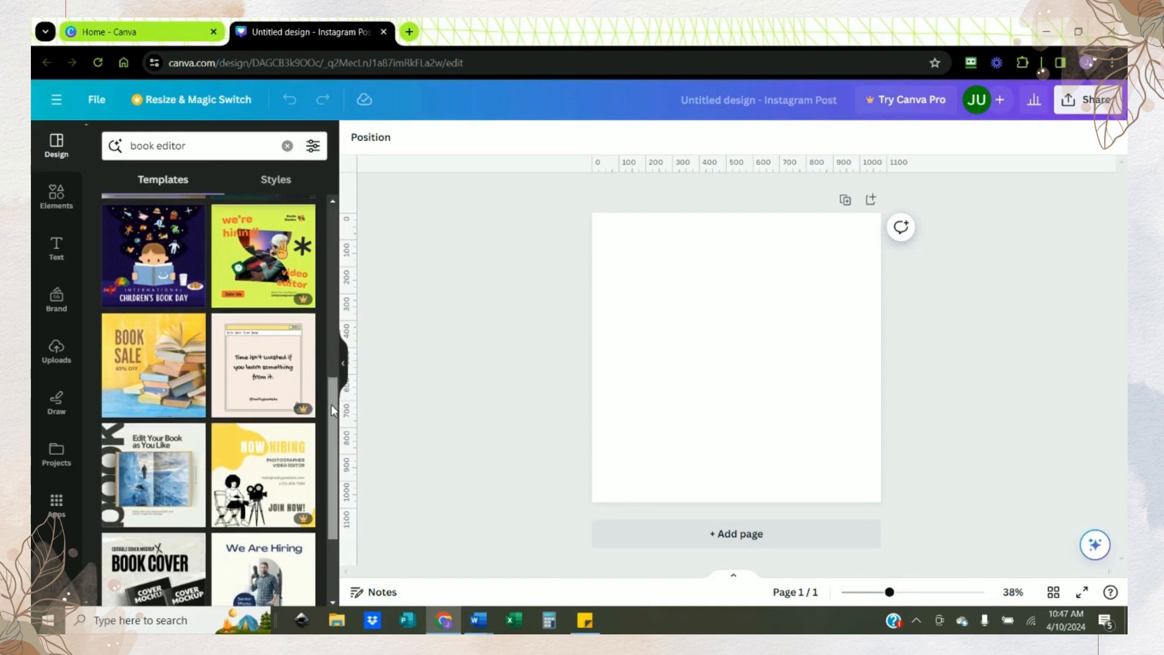
{"action": "scroll", "coordinate": [325, 442], "scroll_direction": "down", "scroll_amount": 5}
{"action": "scroll", "coordinate": [325, 485], "scroll_direction": "down", "scroll_amount": 2}
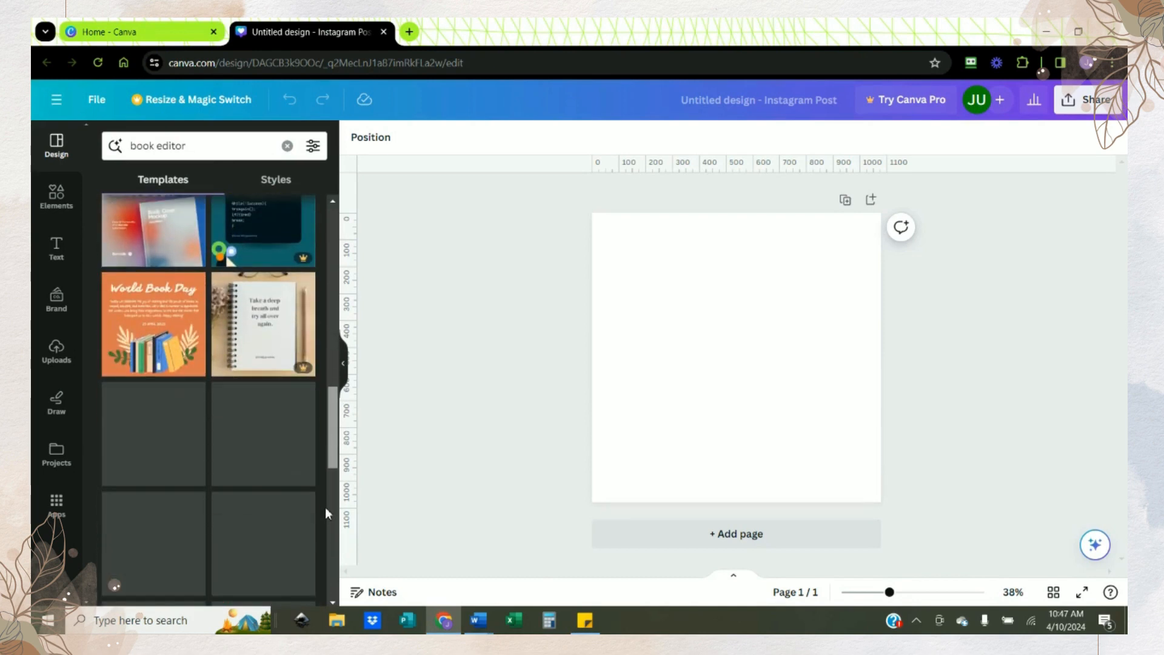
{"action": "left_click_drag", "start_coordinate": [338, 418], "coordinate": [329, 533]}
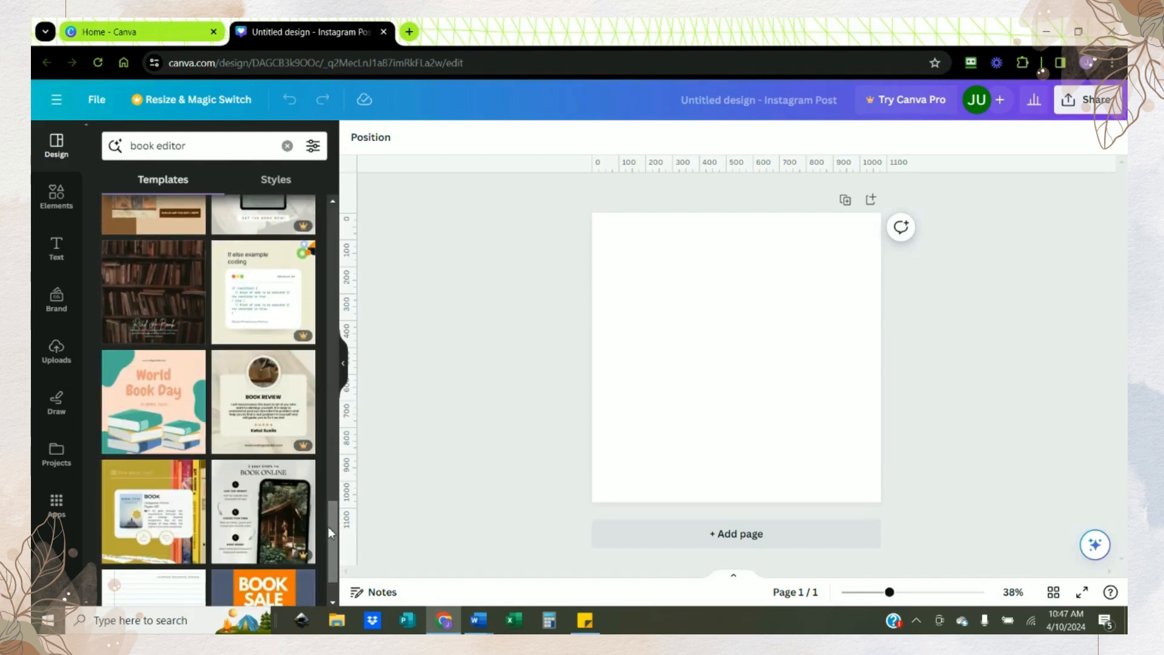
{"action": "scroll", "coordinate": [334, 546], "scroll_direction": "down", "scroll_amount": 1}
{"action": "scroll", "coordinate": [334, 550], "scroll_direction": "down", "scroll_amount": 3}
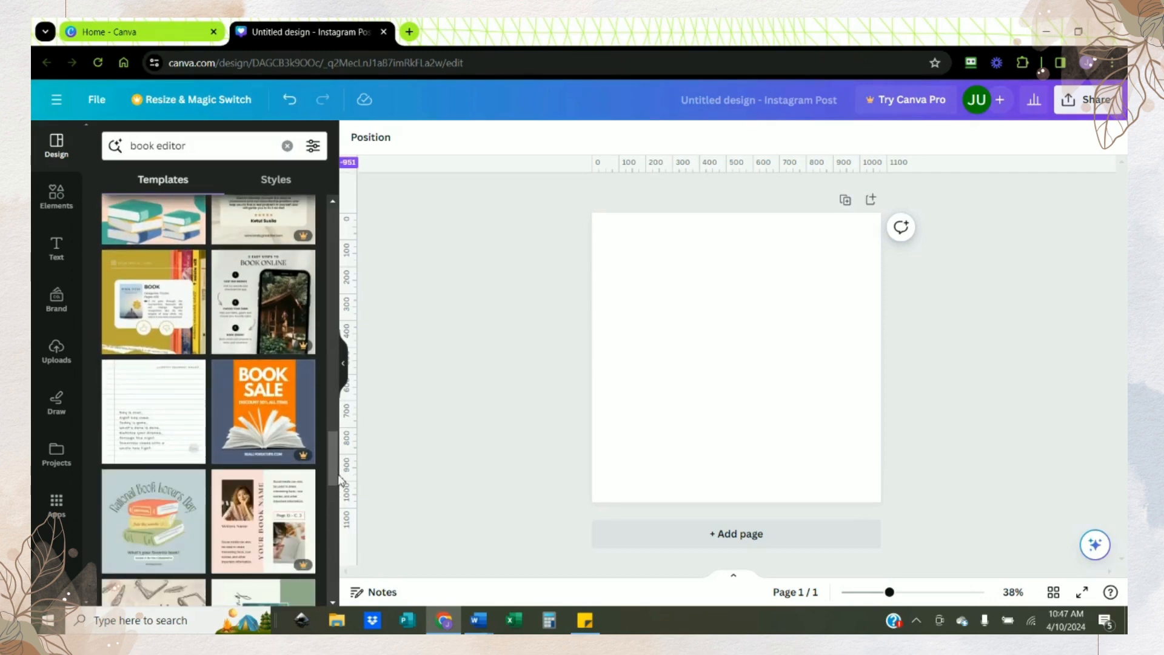
{"action": "scroll", "coordinate": [335, 479], "scroll_direction": "down", "scroll_amount": 3}
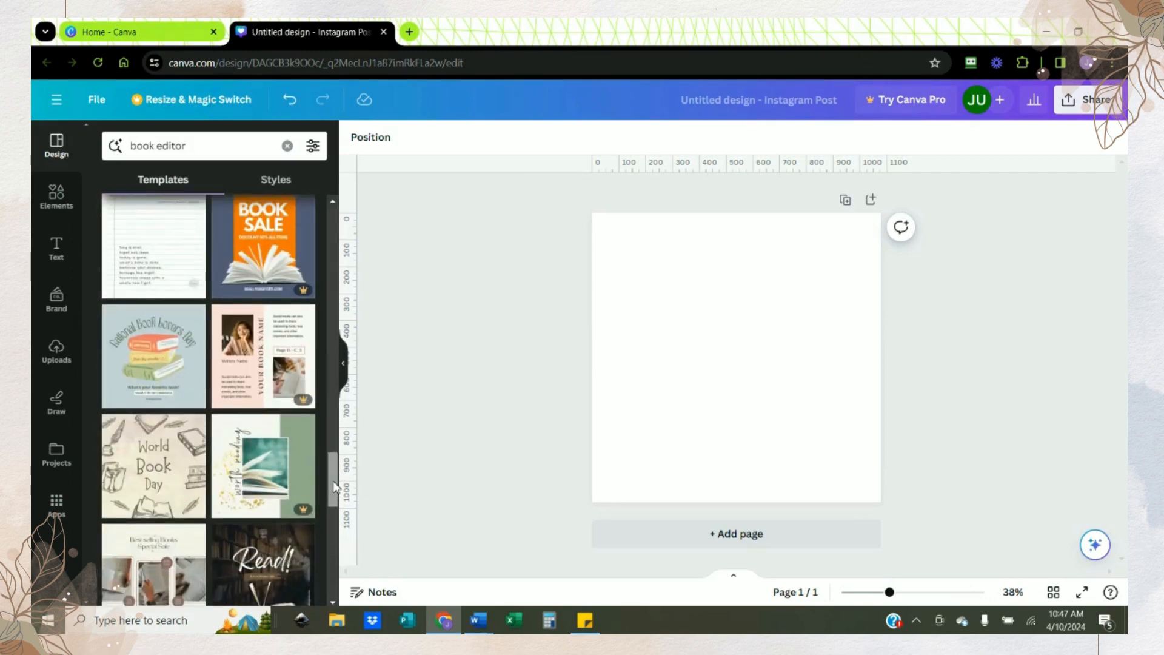
{"action": "scroll", "coordinate": [335, 486], "scroll_direction": "down", "scroll_amount": 1}
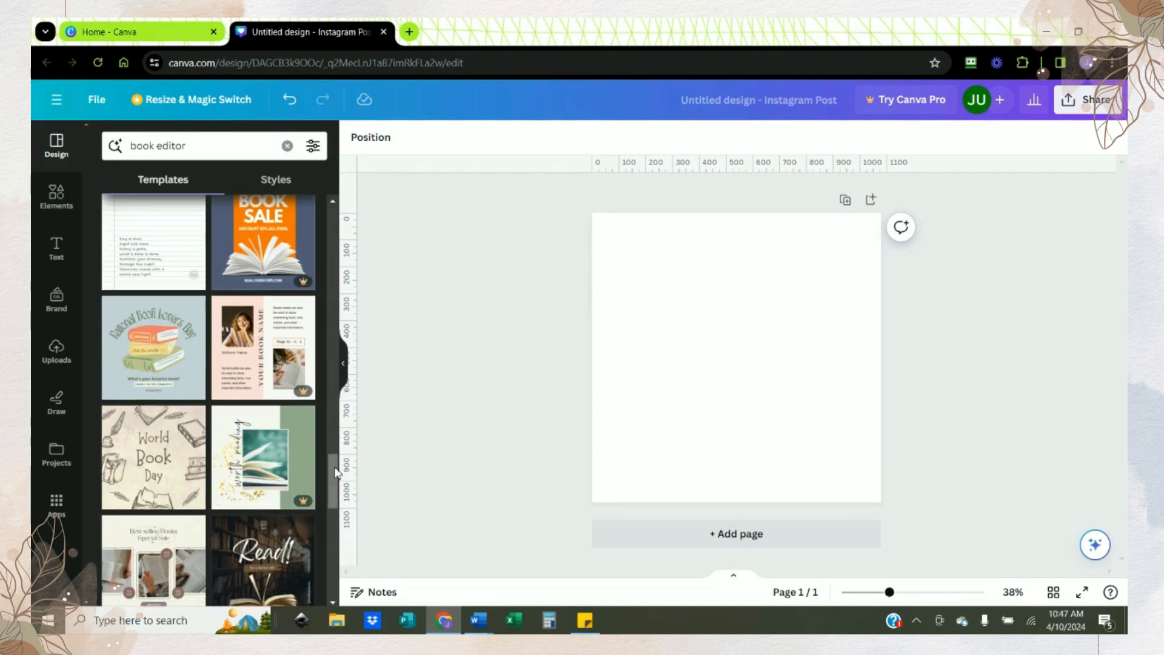
{"action": "left_click_drag", "start_coordinate": [335, 472], "coordinate": [334, 572]}
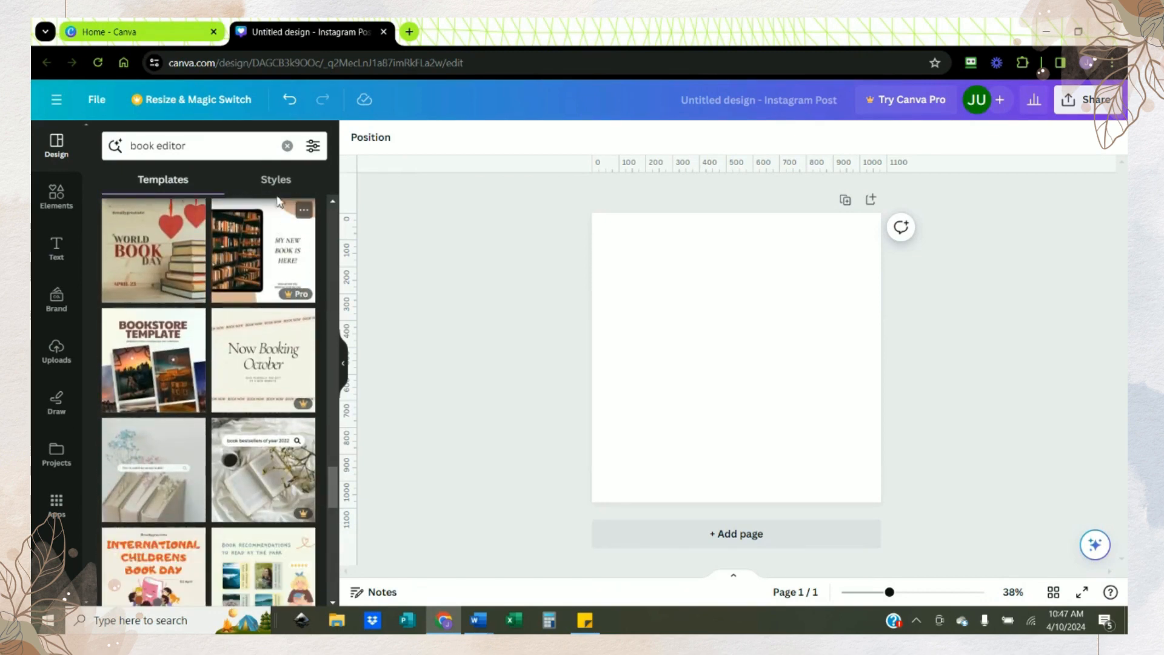
Step: Return to the main template list and apply the recently used template with the repeated "love" lettering and coffee photo
{"action": "left_click", "coordinate": [57, 146]}
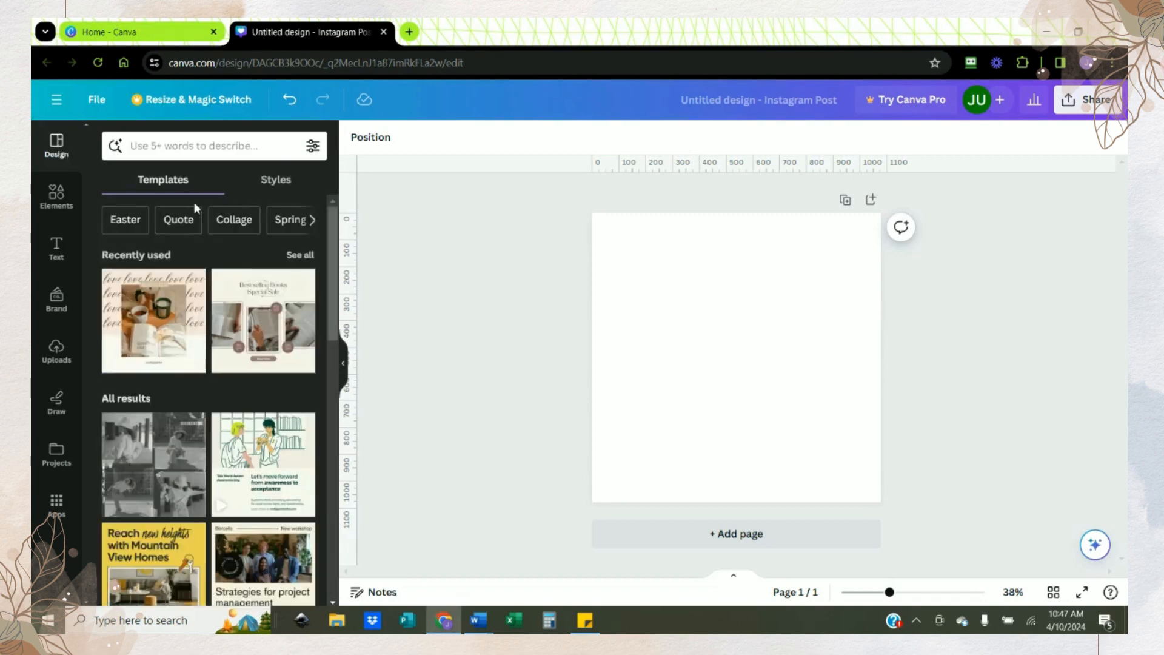
{"action": "left_click", "coordinate": [152, 315]}
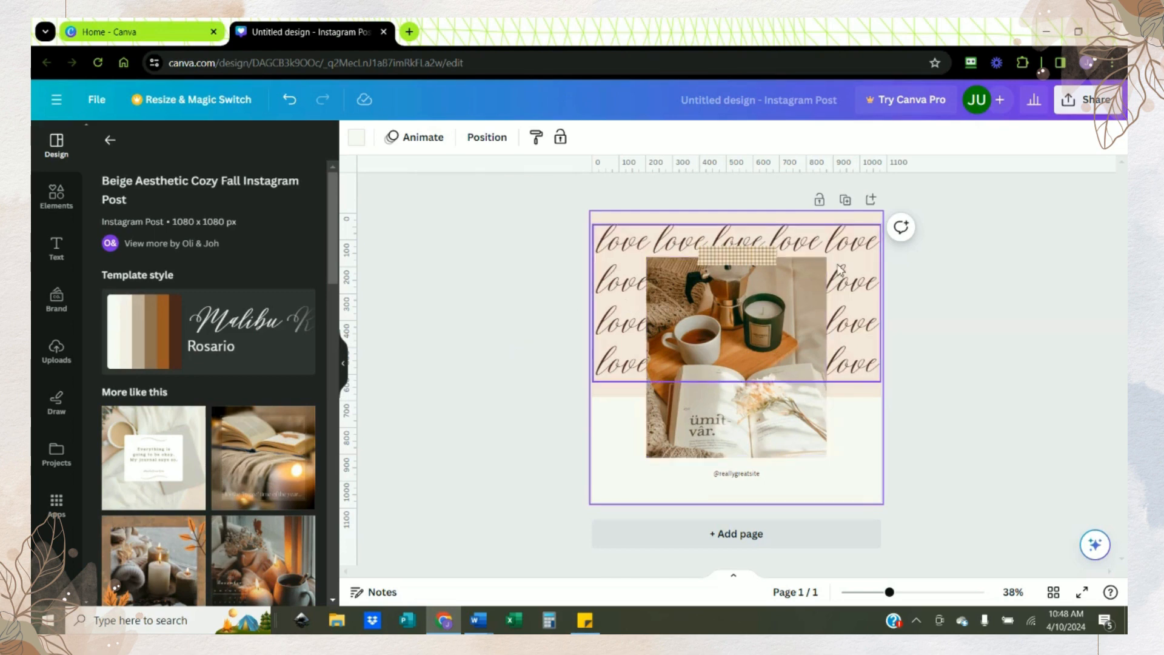
Step: Replace the first, third and fifth "love" in the top line of the script lettering with "book"
{"action": "left_click", "coordinate": [619, 247]}
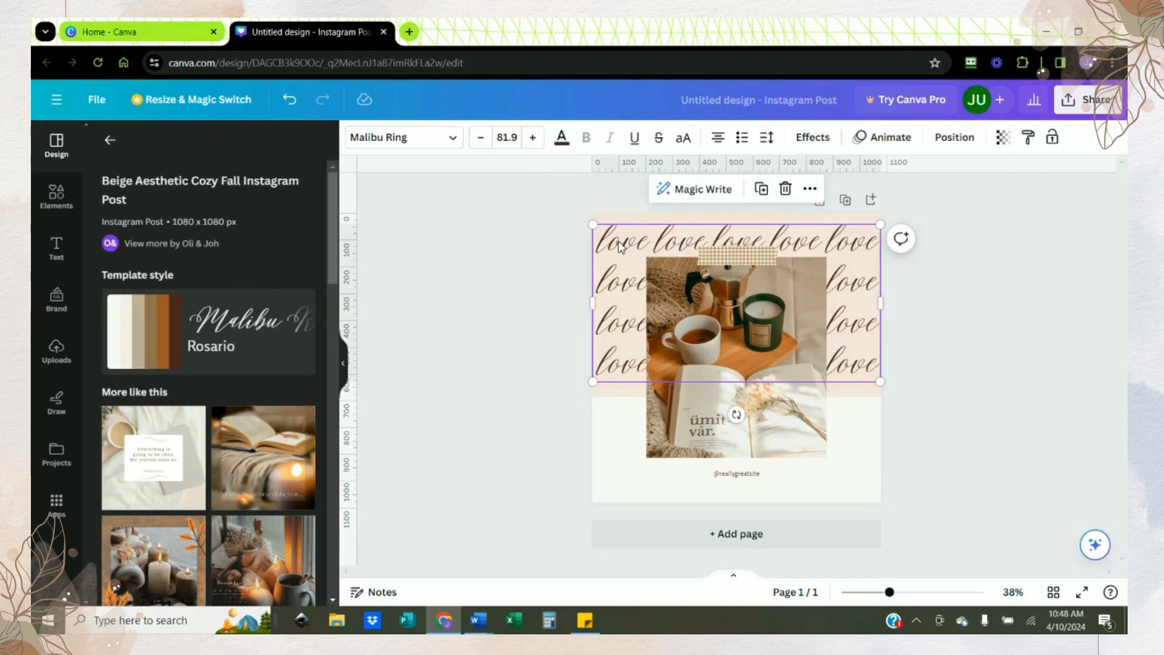
{"action": "double_click", "coordinate": [599, 245]}
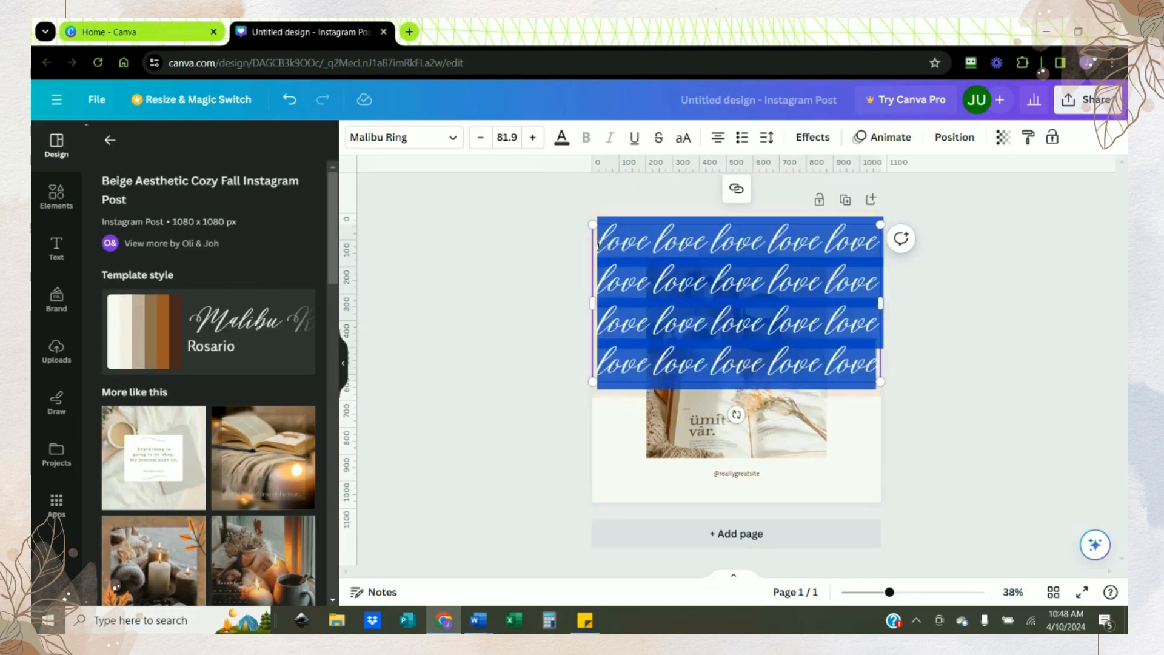
{"action": "left_click_drag", "start_coordinate": [599, 244], "coordinate": [654, 239]}
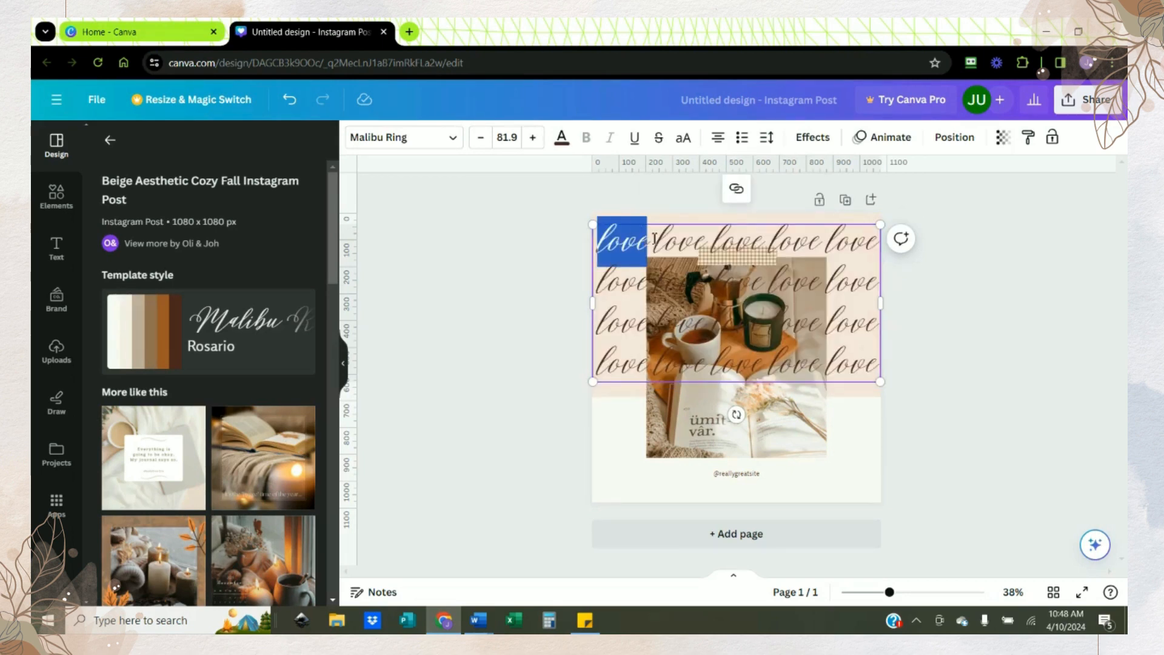
{"action": "type", "text": "book"}
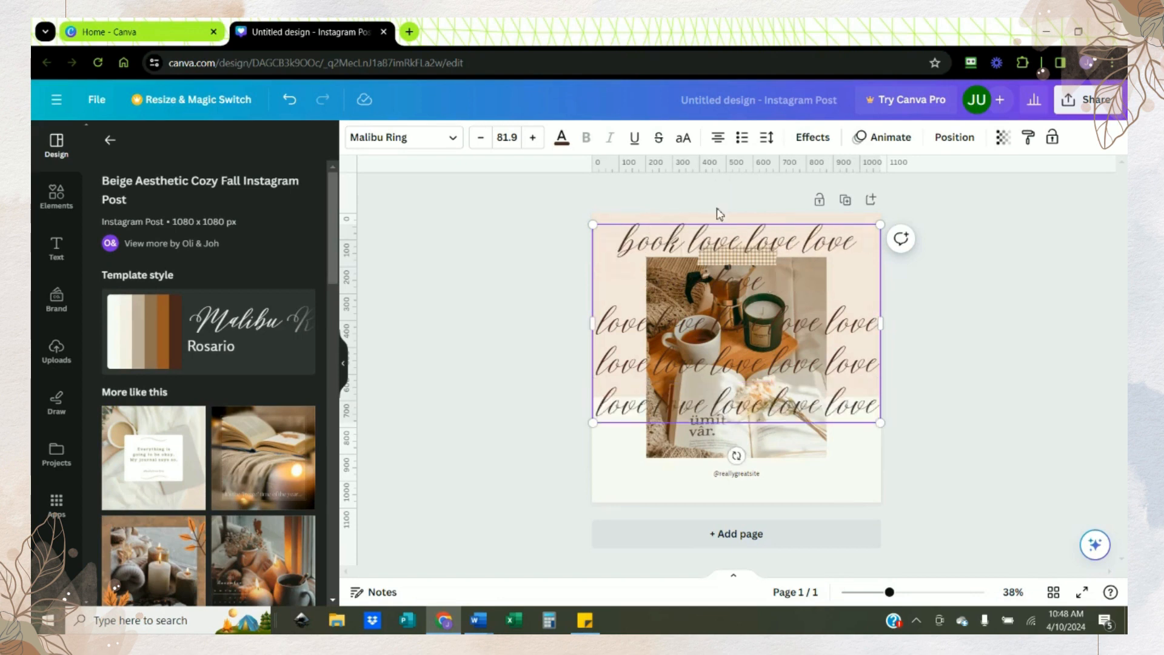
{"action": "left_click_drag", "start_coordinate": [744, 243], "coordinate": [796, 243]}
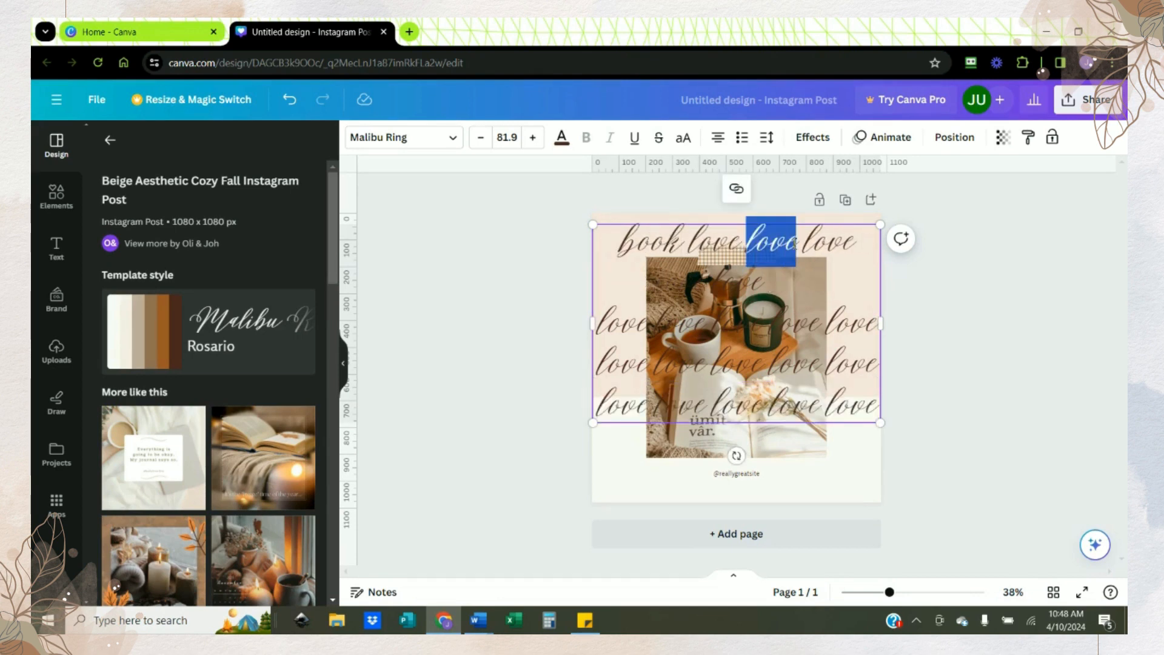
{"action": "type", "text": "book"}
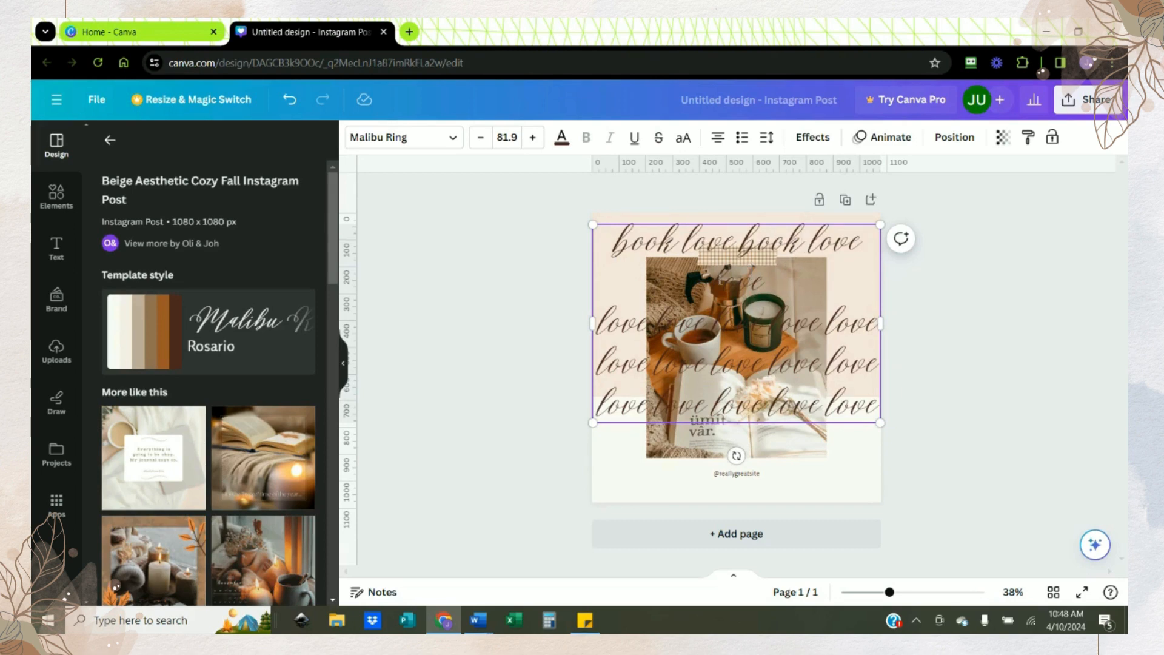
{"action": "left_click_drag", "start_coordinate": [708, 281], "coordinate": [768, 281]}
{"action": "type", "text": "book"}
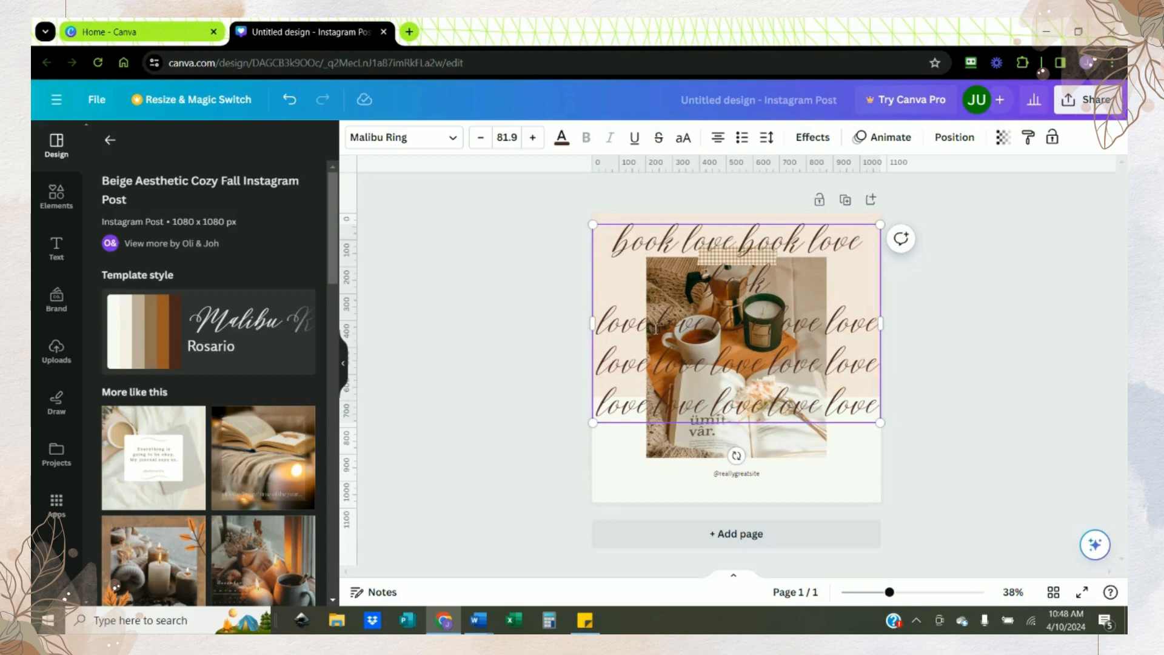
Step: Alternate "book" and "love" in the remaining three lettering lines, starting the second and fourth with "love" and the third with "book"
{"action": "left_click_drag", "start_coordinate": [655, 327], "coordinate": [693, 328]}
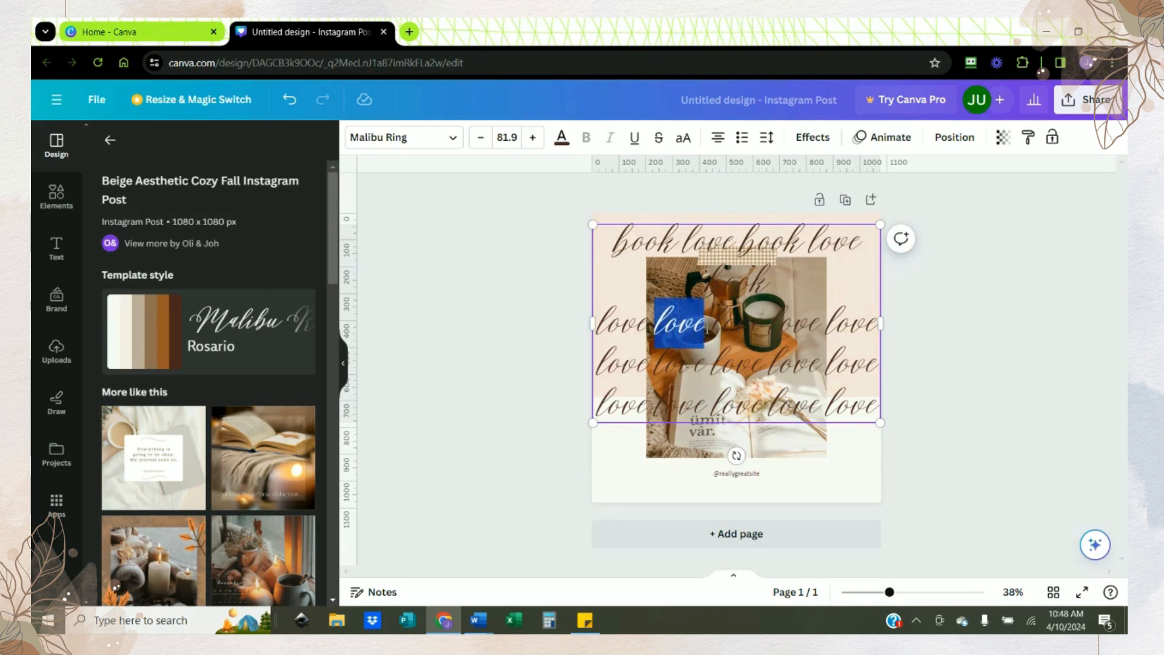
{"action": "type", "text": "book"}
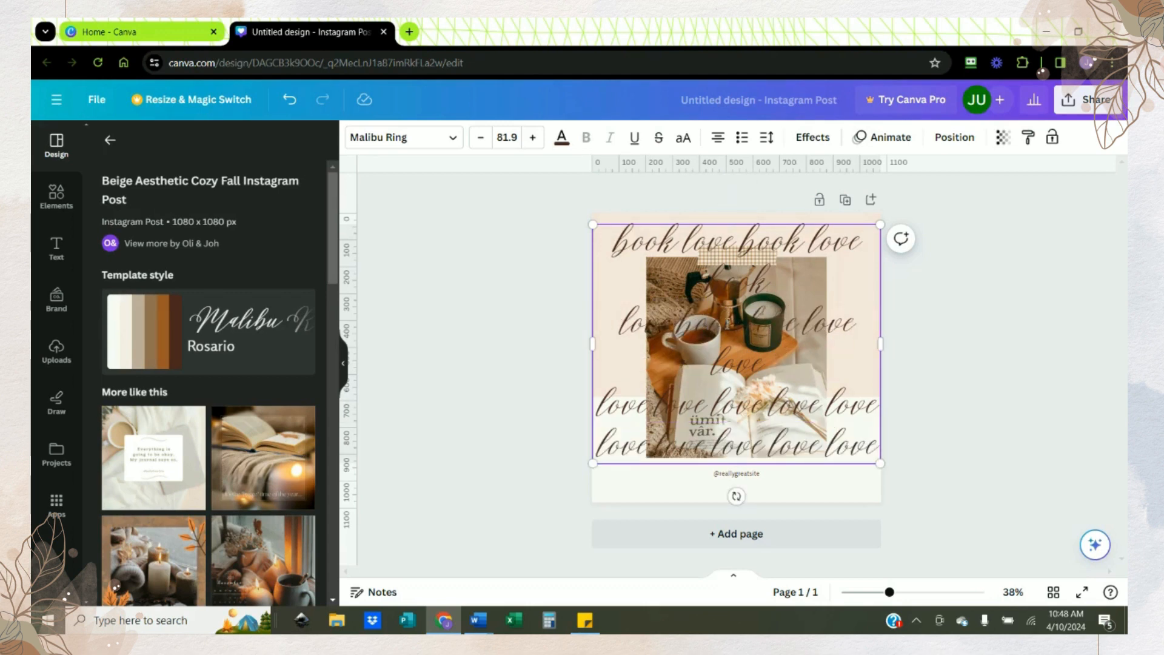
{"action": "left_click_drag", "start_coordinate": [804, 323], "coordinate": [855, 324]}
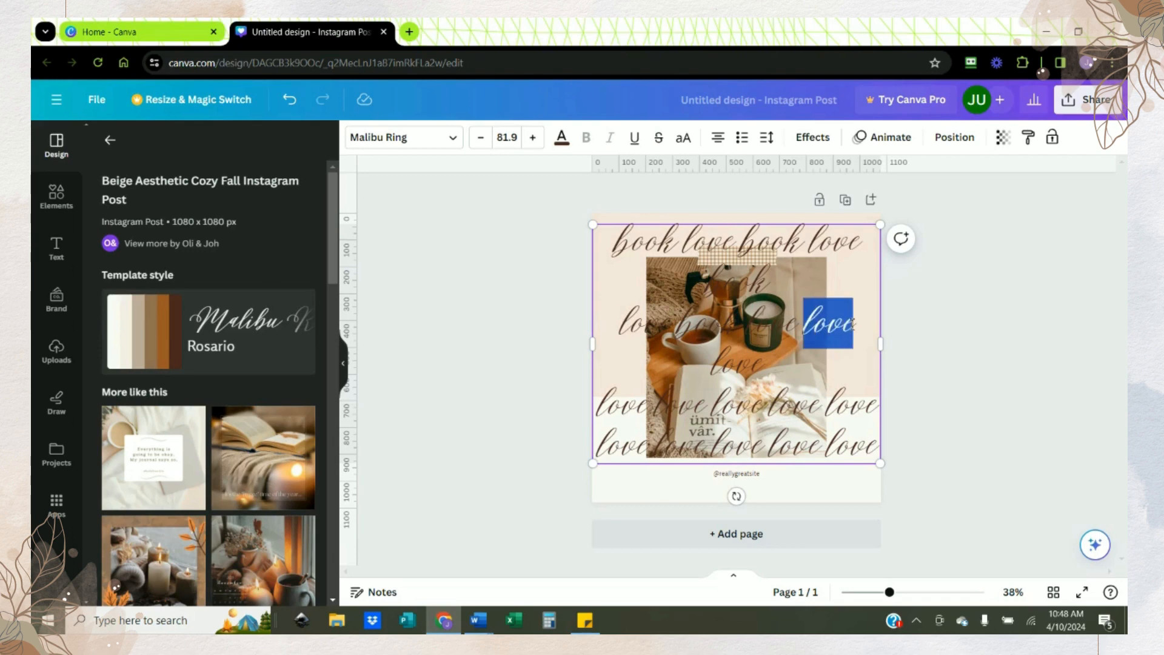
{"action": "type", "text": "book"}
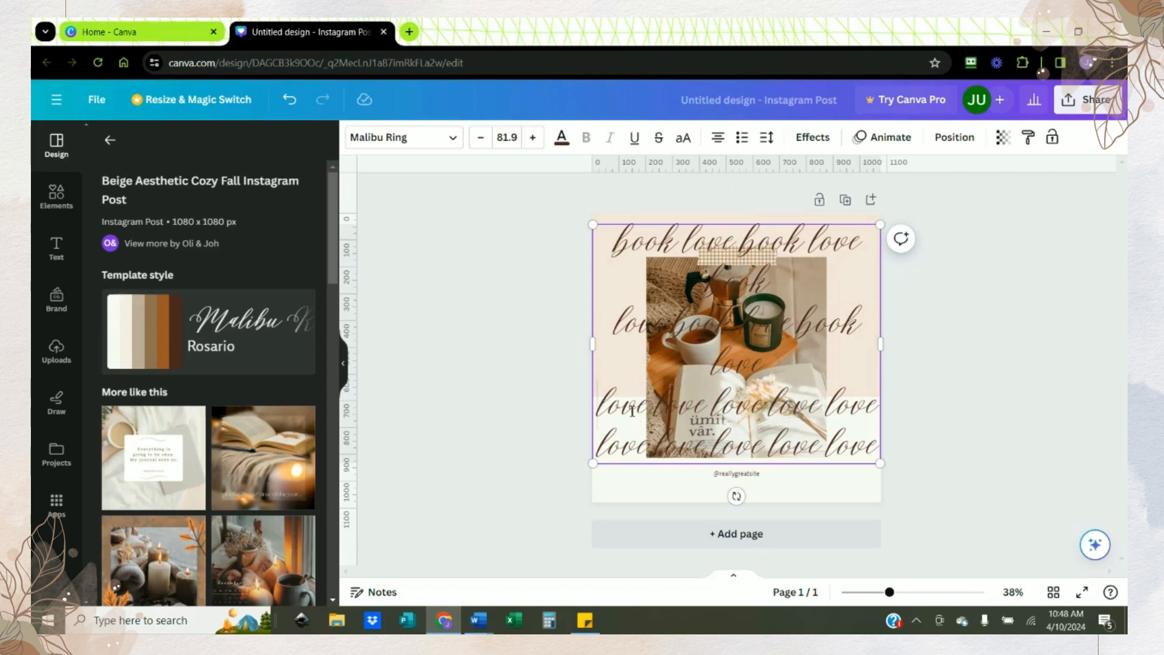
{"action": "left_click_drag", "start_coordinate": [599, 414], "coordinate": [648, 414]}
{"action": "type", "text": "book"}
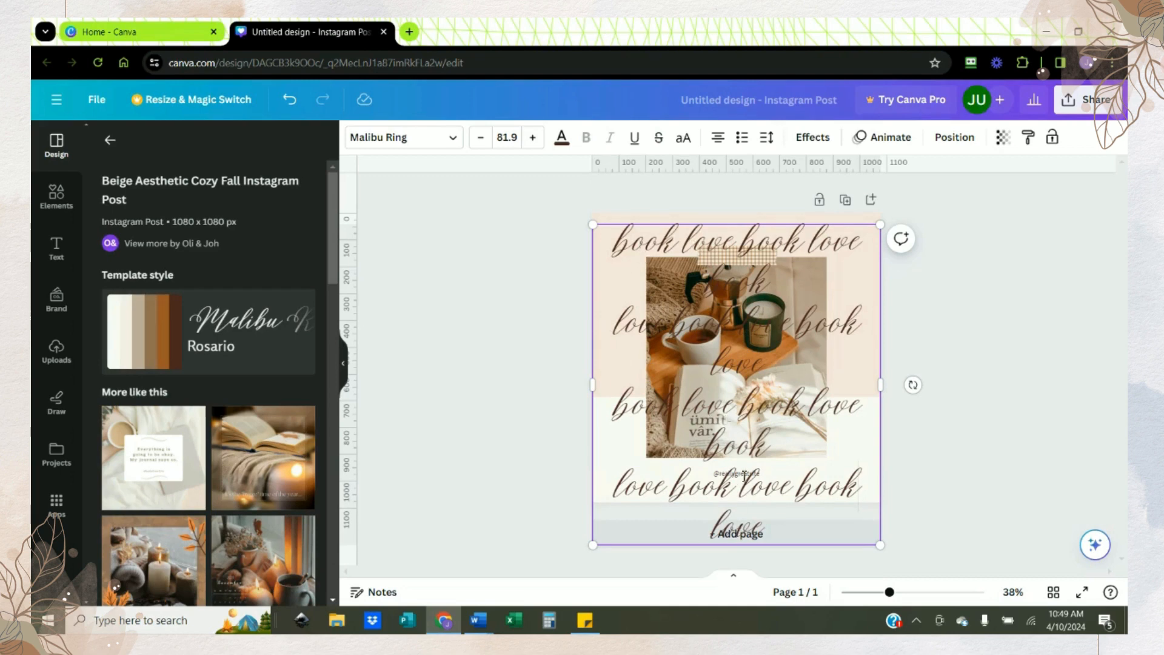
Step: Set the font size of the entire "book love" lettering to 74, trying 60 and 70 first
{"action": "left_click_drag", "start_coordinate": [769, 531], "coordinate": [605, 249]}
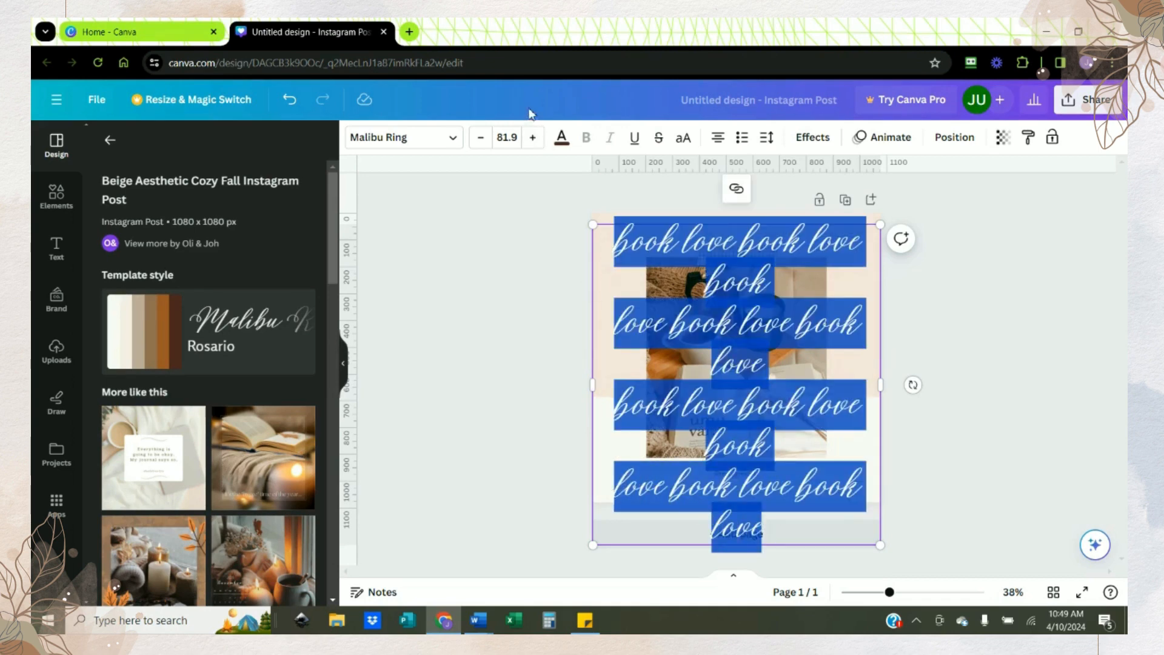
{"action": "left_click", "coordinate": [511, 137]}
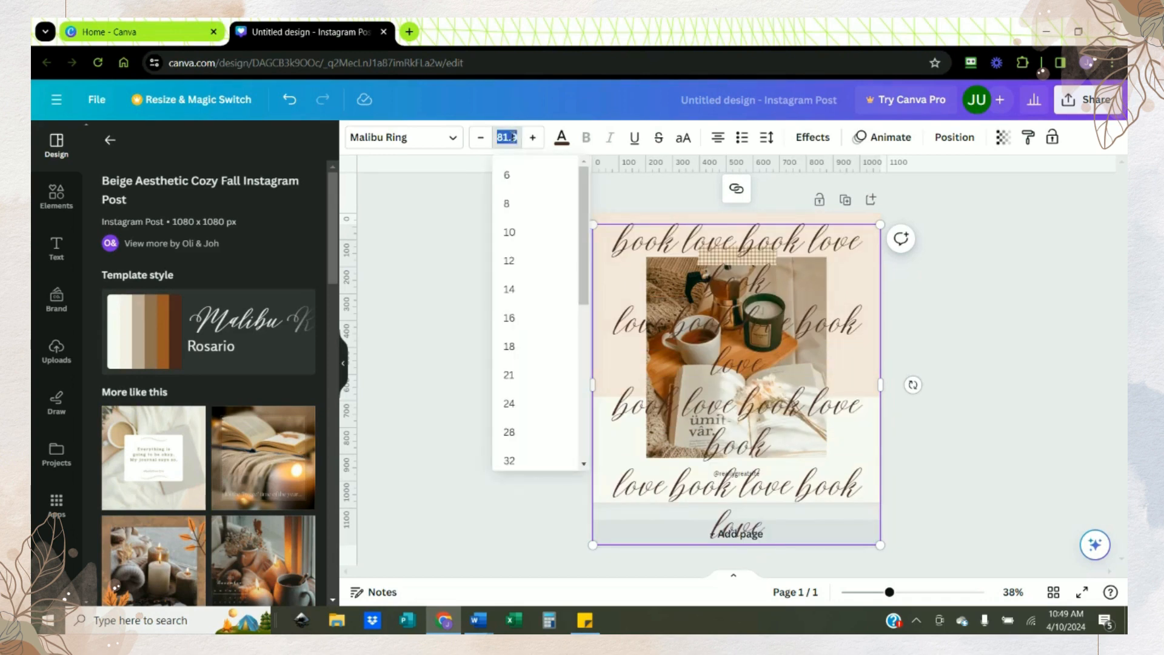
{"action": "type", "text": "60"}
{"action": "key", "text": "Return"}
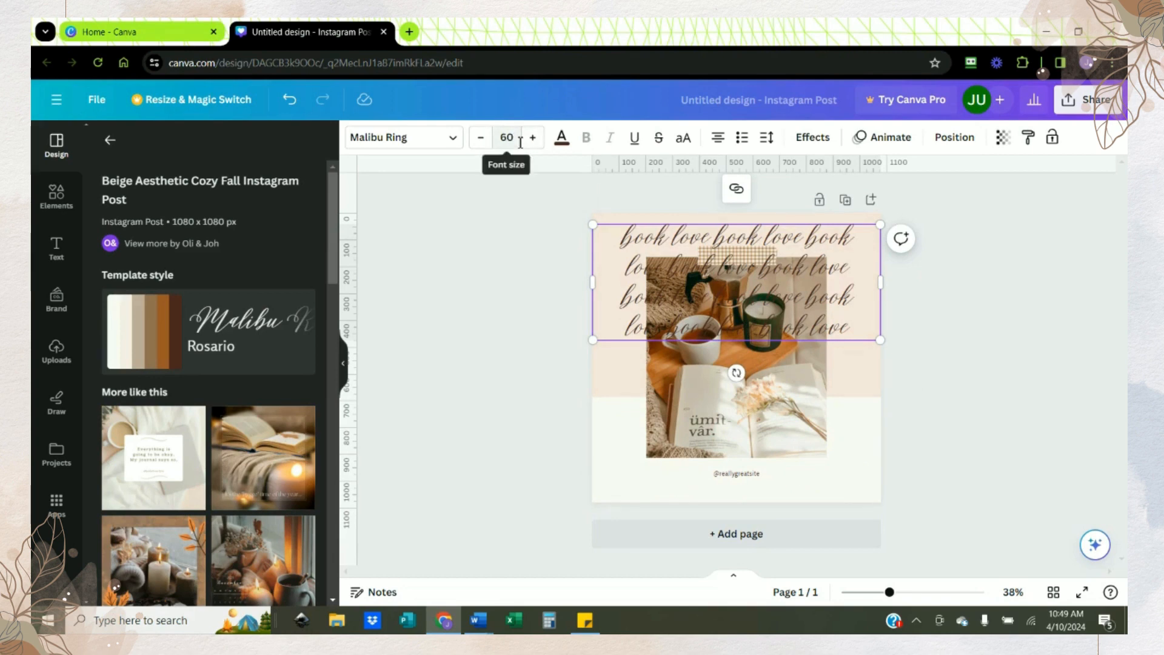
{"action": "left_click", "coordinate": [519, 141]}
{"action": "type", "text": "70"}
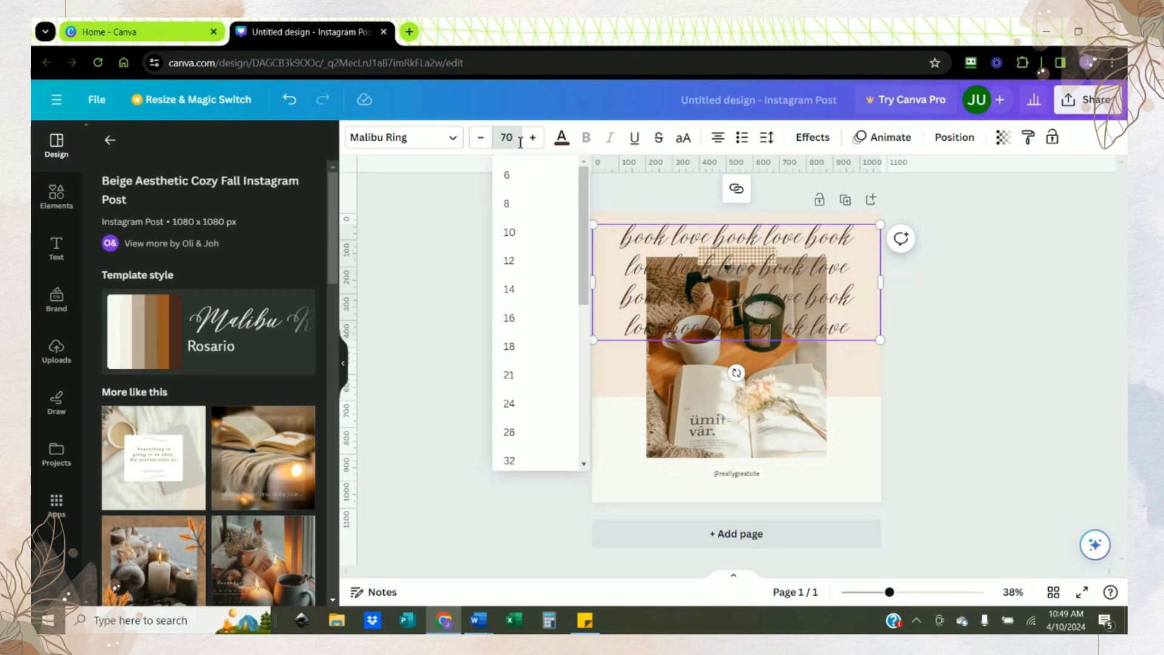
{"action": "key", "text": "Return"}
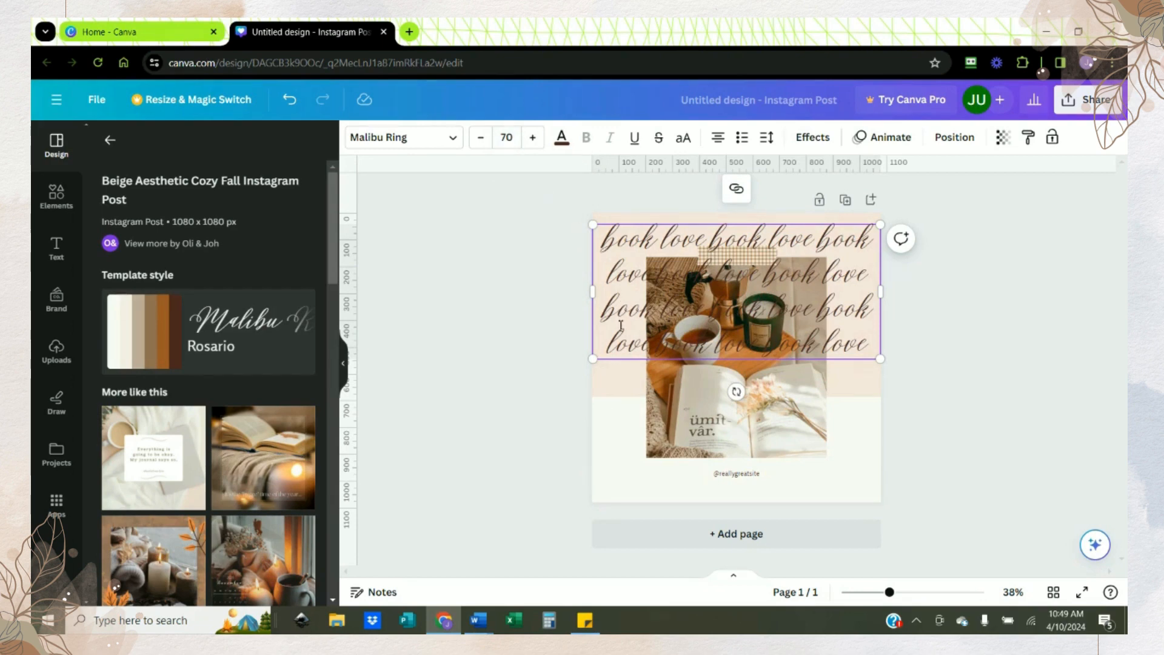
{"action": "left_click", "coordinate": [533, 139]}
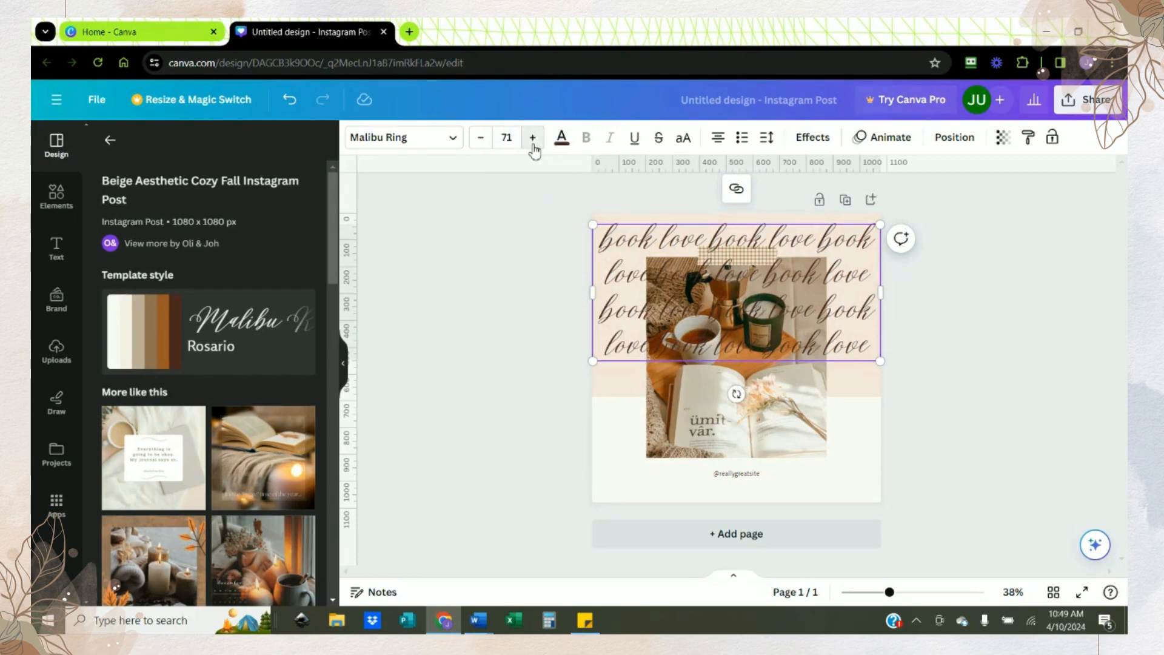
{"action": "left_click", "coordinate": [533, 139]}
{"action": "left_click", "coordinate": [533, 138]}
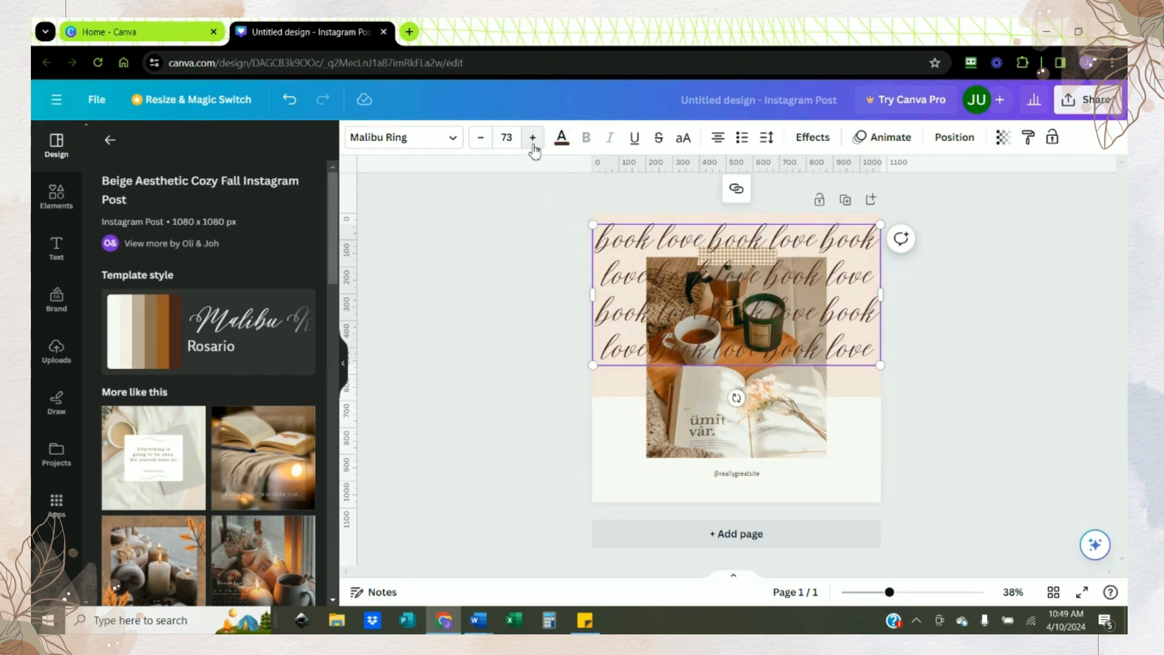
{"action": "left_click", "coordinate": [533, 138]}
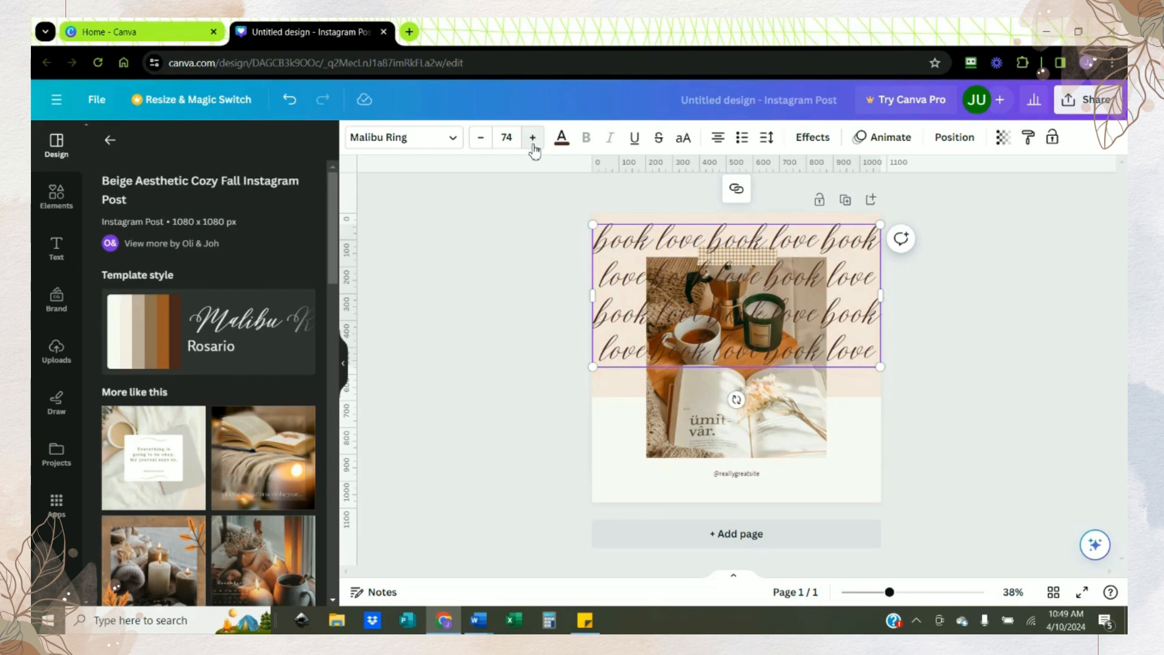
Step: Set the font size of the "book love" lettering to 75, trying 76 first
{"action": "left_click", "coordinate": [533, 138]}
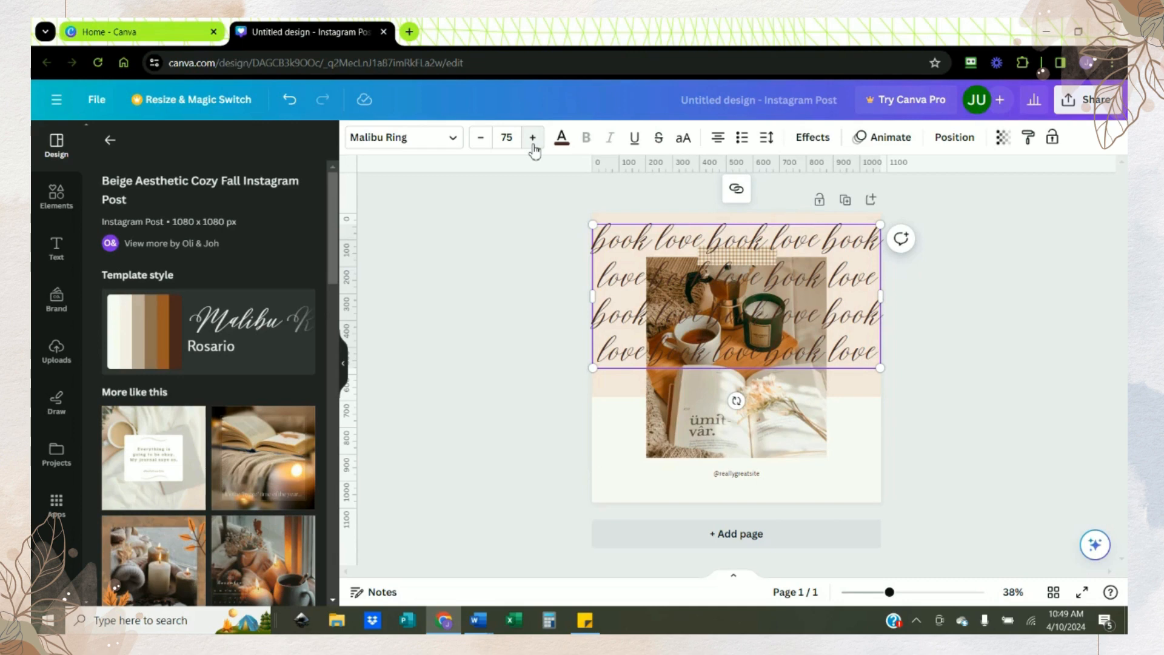
{"action": "left_click", "coordinate": [533, 138]}
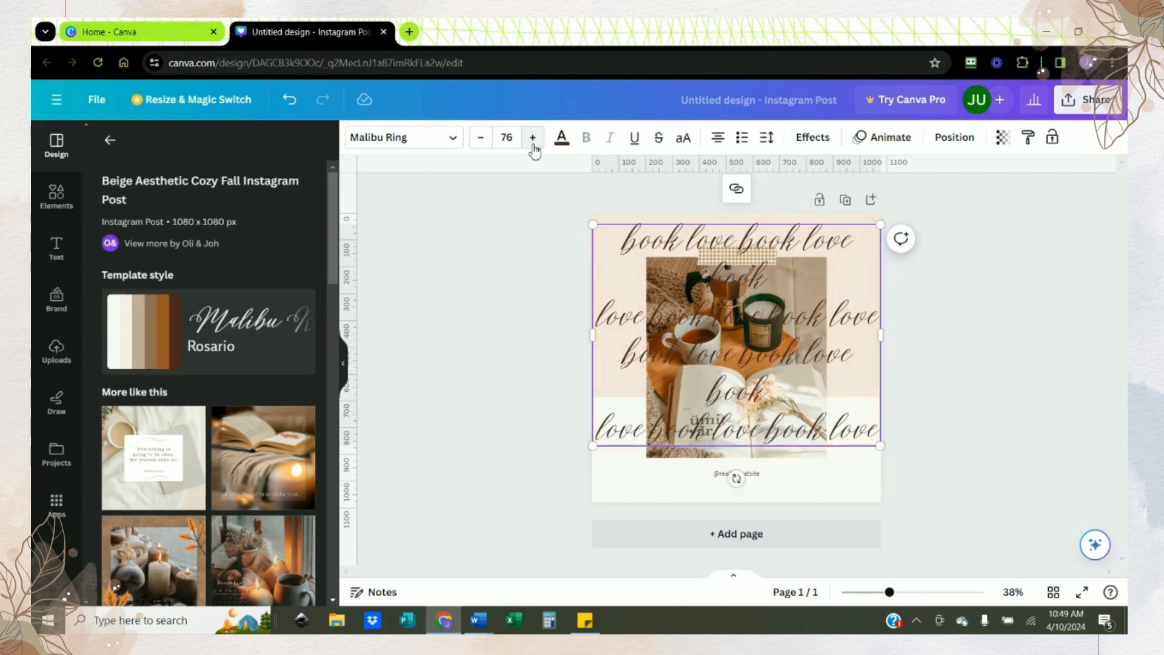
{"action": "left_click", "coordinate": [482, 140]}
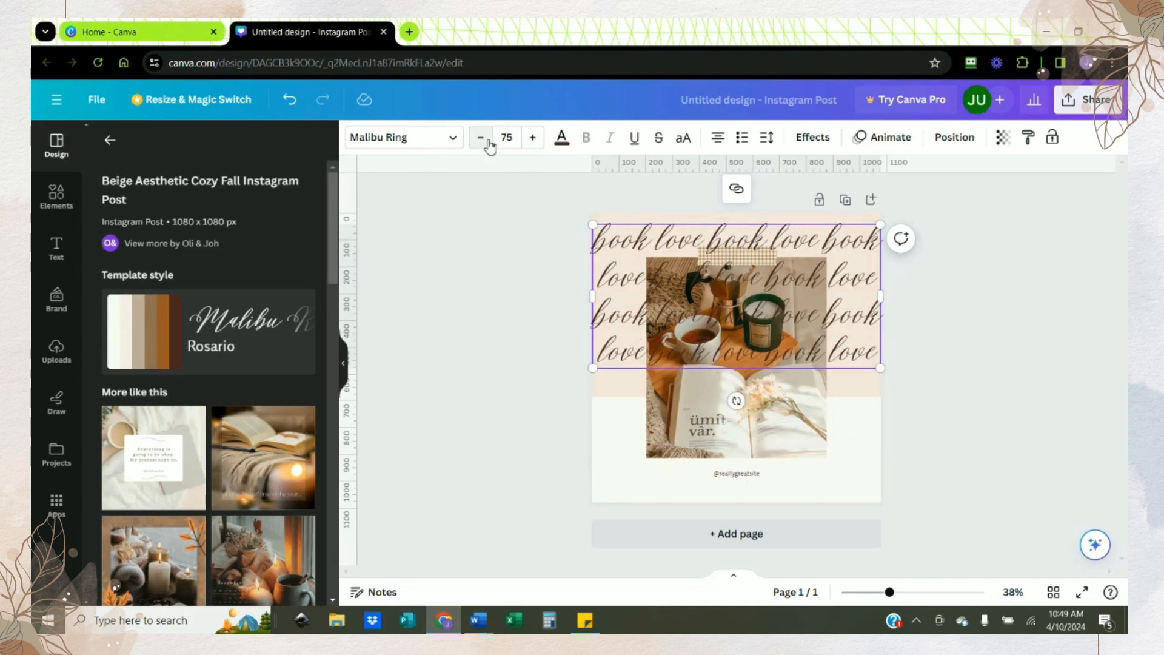
{"action": "left_click", "coordinate": [963, 308]}
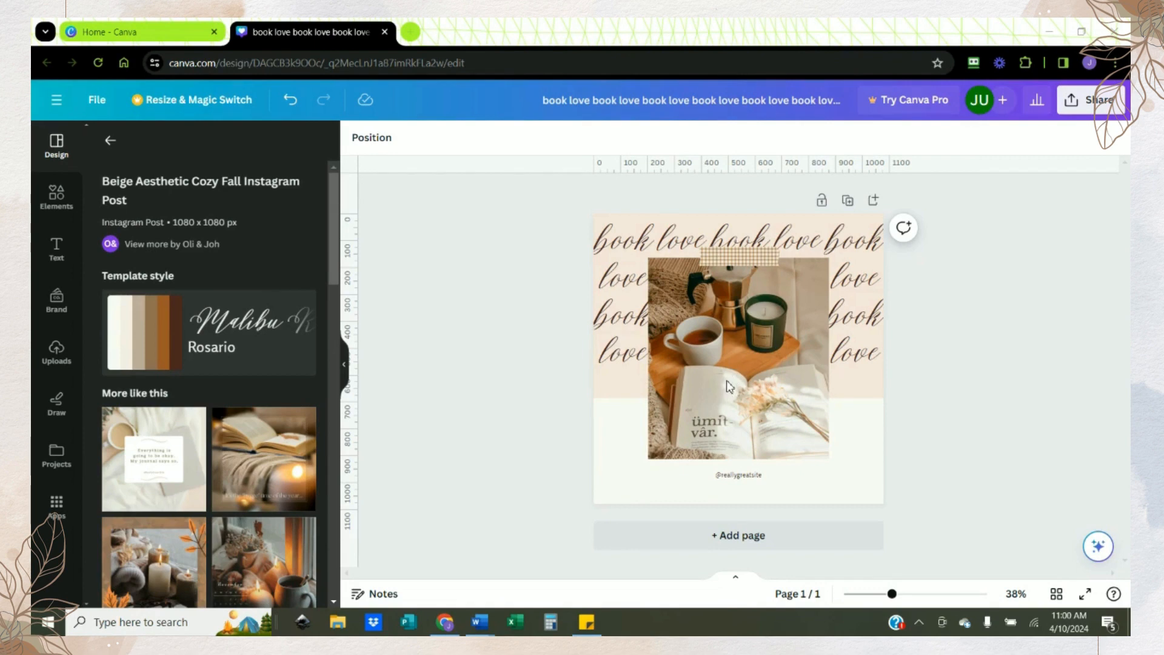
Step: Search the elements library for "book and coffee" and show all the photo results
{"action": "left_click", "coordinate": [53, 200]}
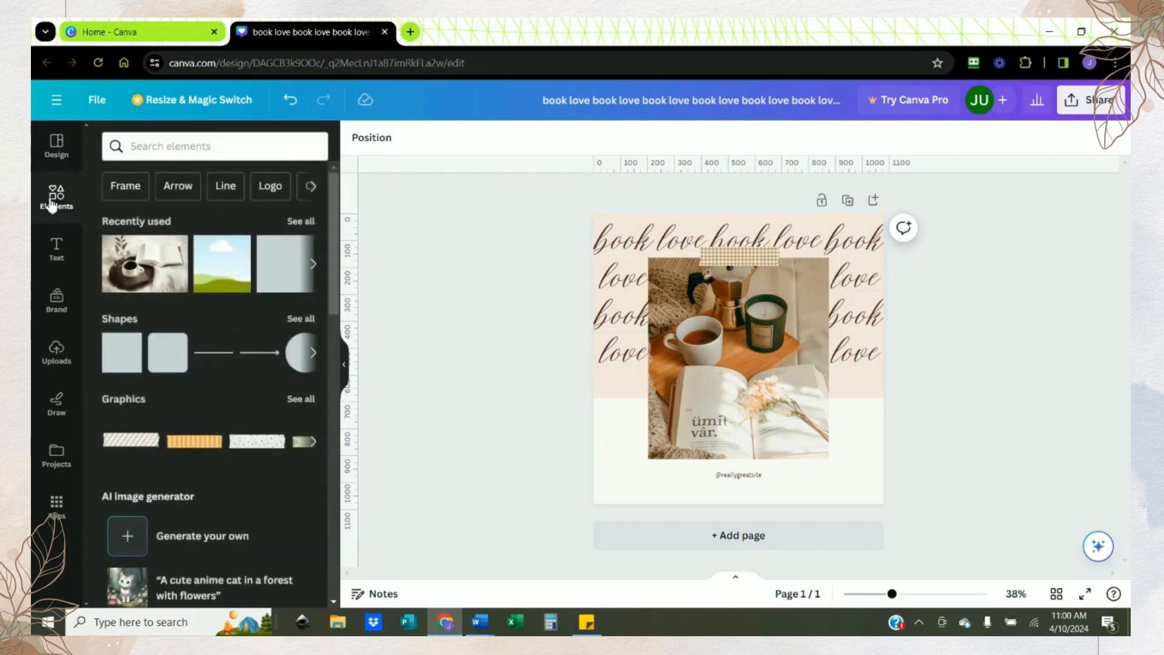
{"action": "left_click", "coordinate": [162, 145]}
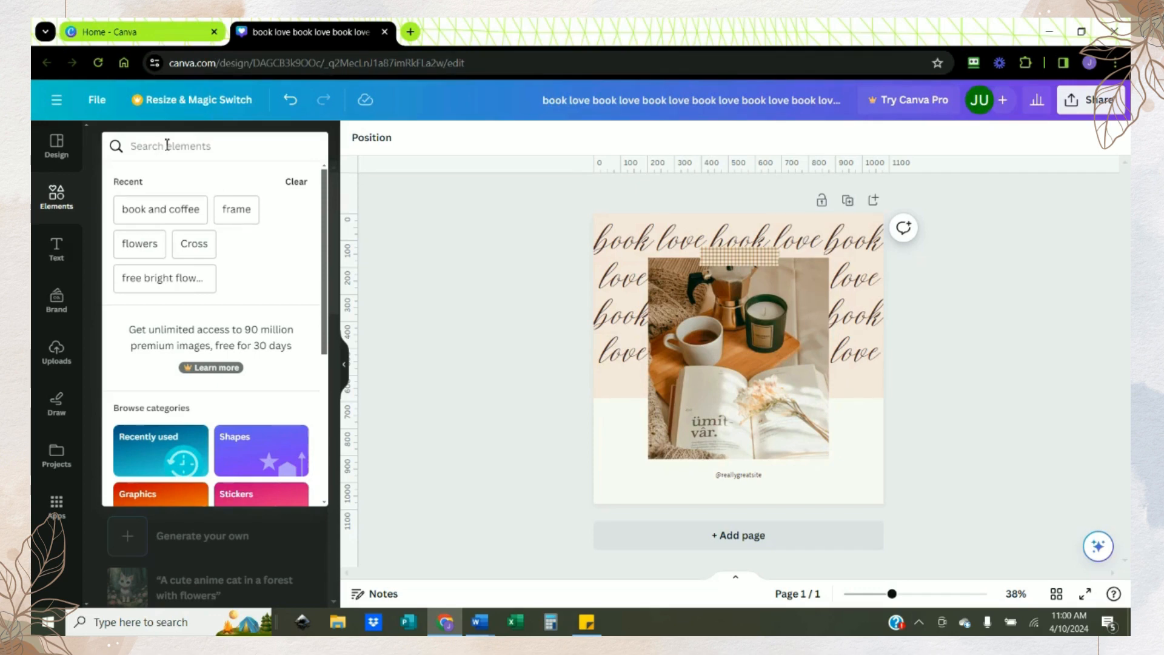
{"action": "type", "text": "book and cof"}
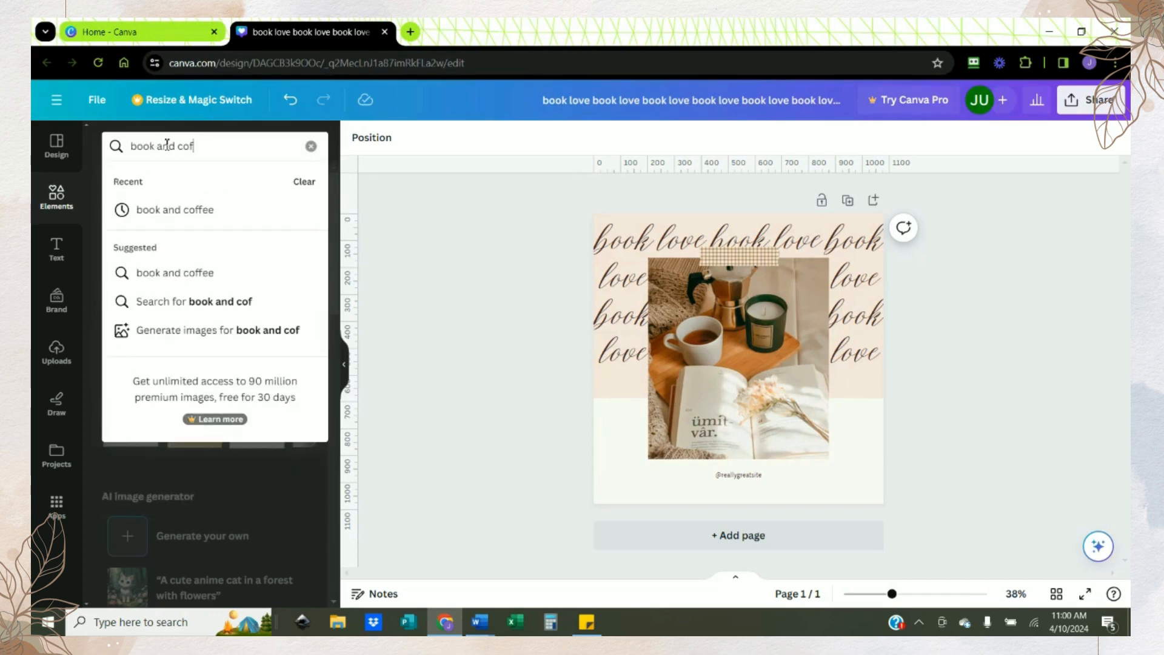
{"action": "type", "text": "fee"}
{"action": "key", "text": "Return"}
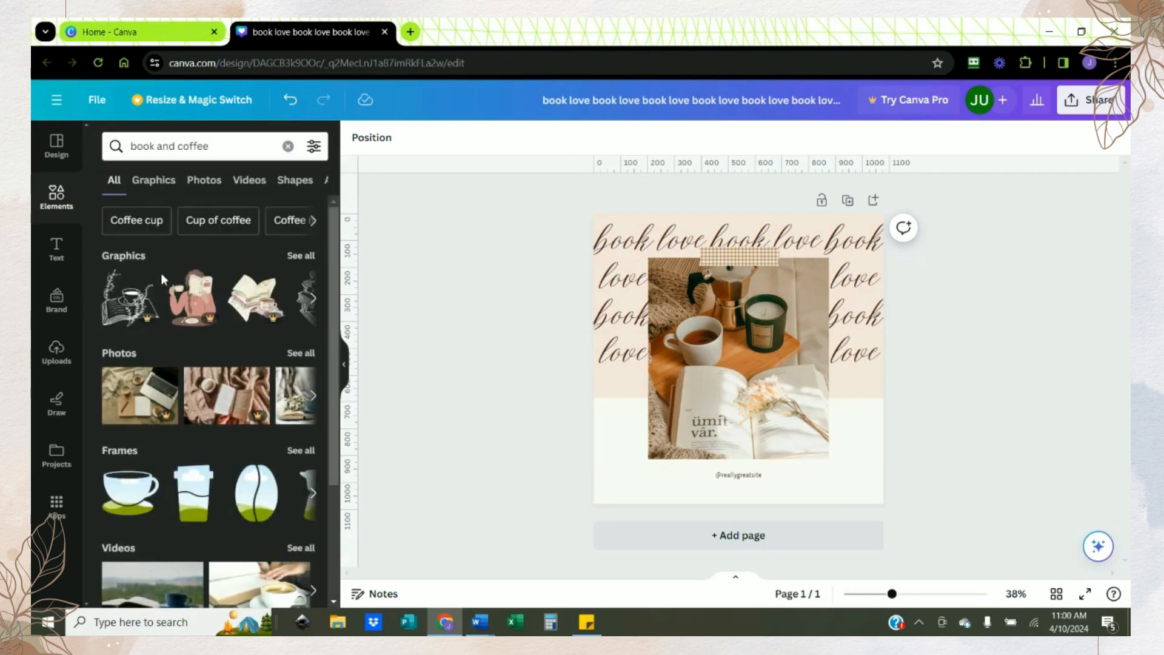
{"action": "left_click", "coordinate": [303, 358]}
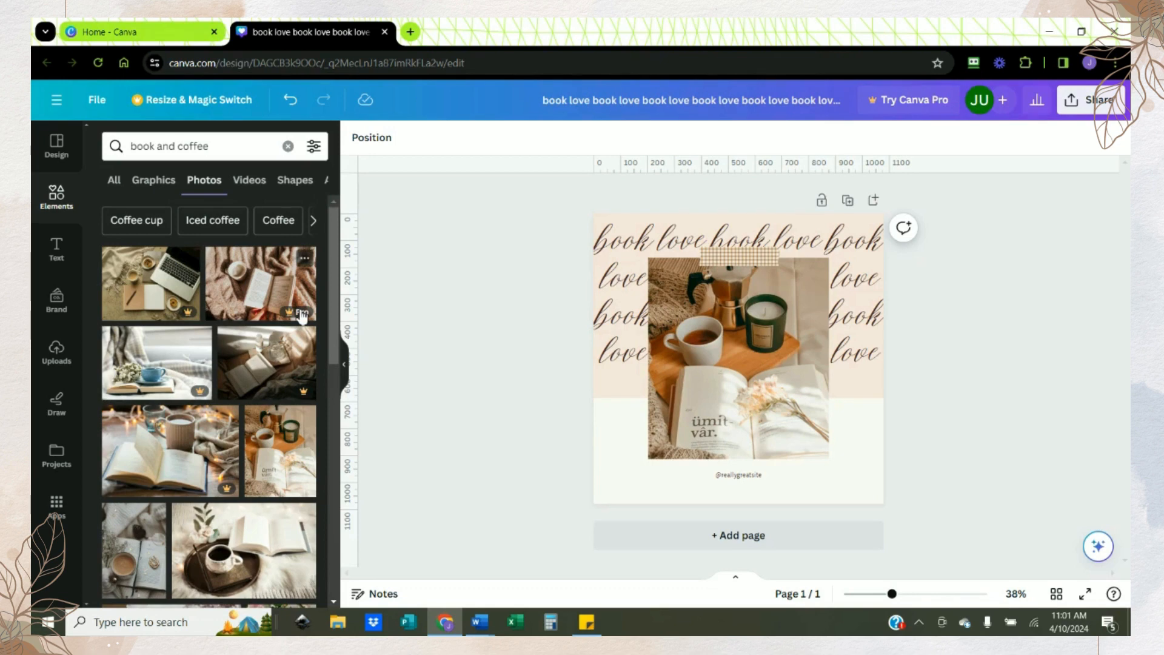
Step: Add the photo of a coffee cup on a dark tray with an open book and shrink it into the page's lower-left corner
{"action": "scroll", "coordinate": [304, 312], "scroll_direction": "down", "scroll_amount": 3}
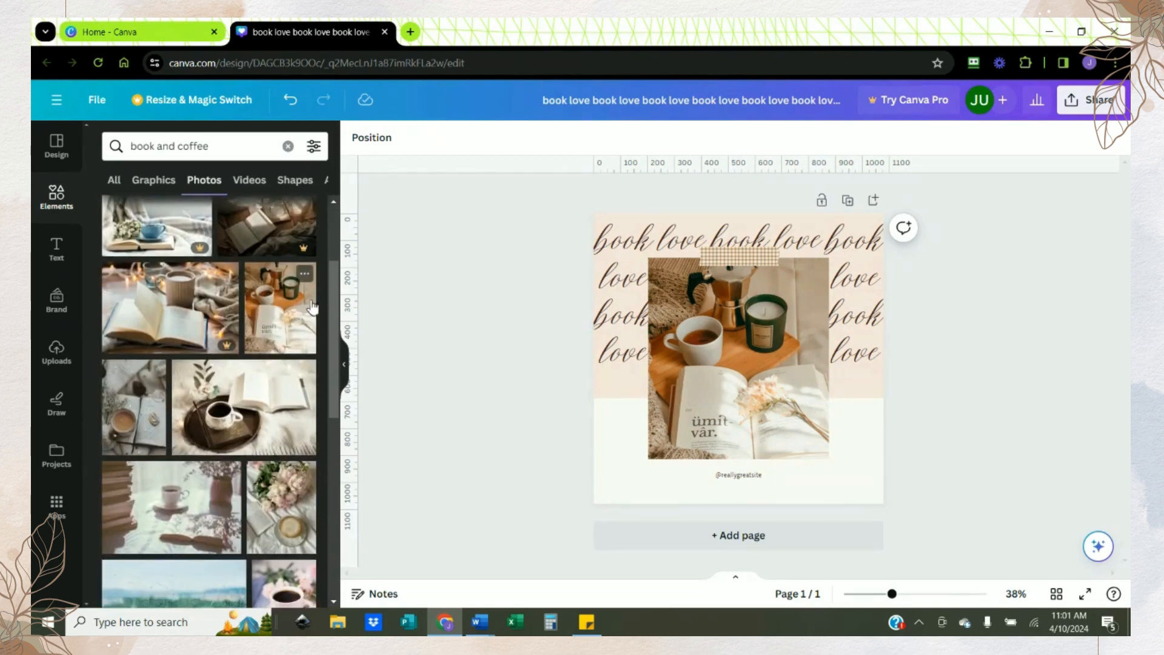
{"action": "left_click_drag", "start_coordinate": [333, 297], "coordinate": [332, 331]}
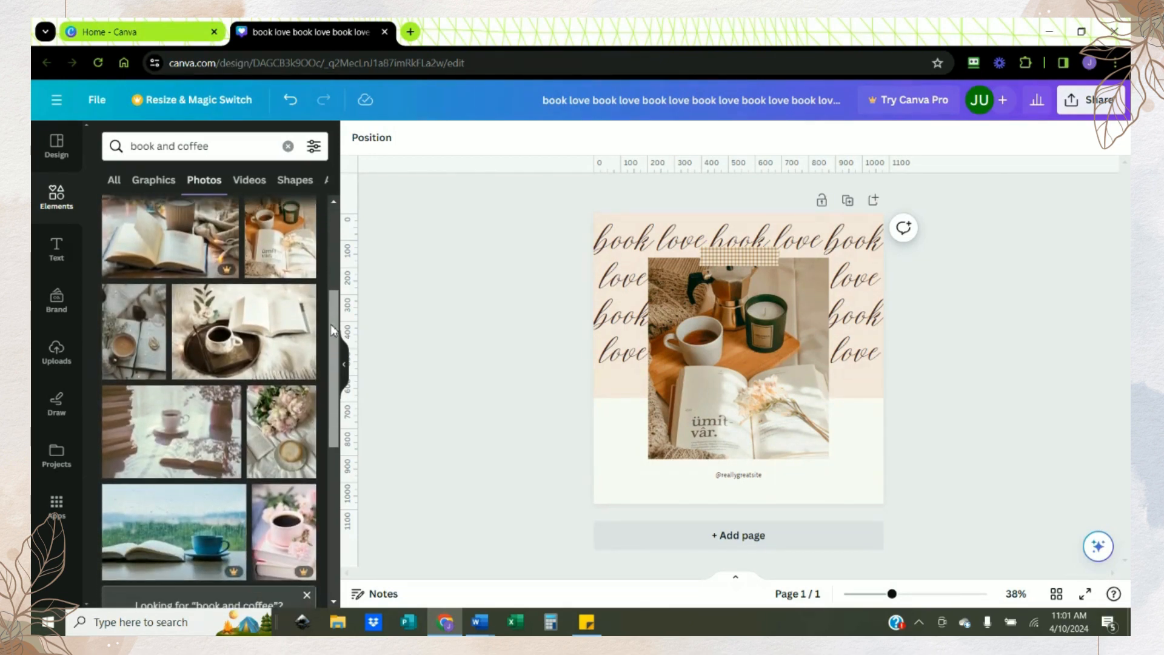
{"action": "left_click", "coordinate": [230, 351]}
{"action": "left_click_drag", "start_coordinate": [747, 355], "coordinate": [742, 427]}
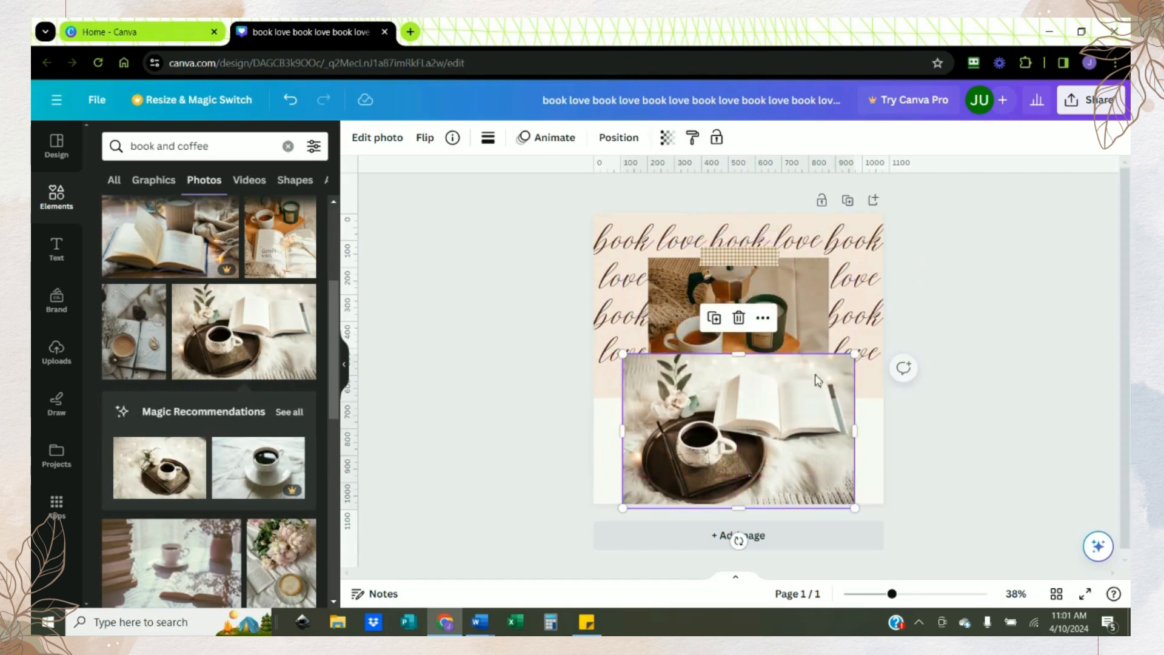
{"action": "left_click_drag", "start_coordinate": [854, 355], "coordinate": [657, 466]}
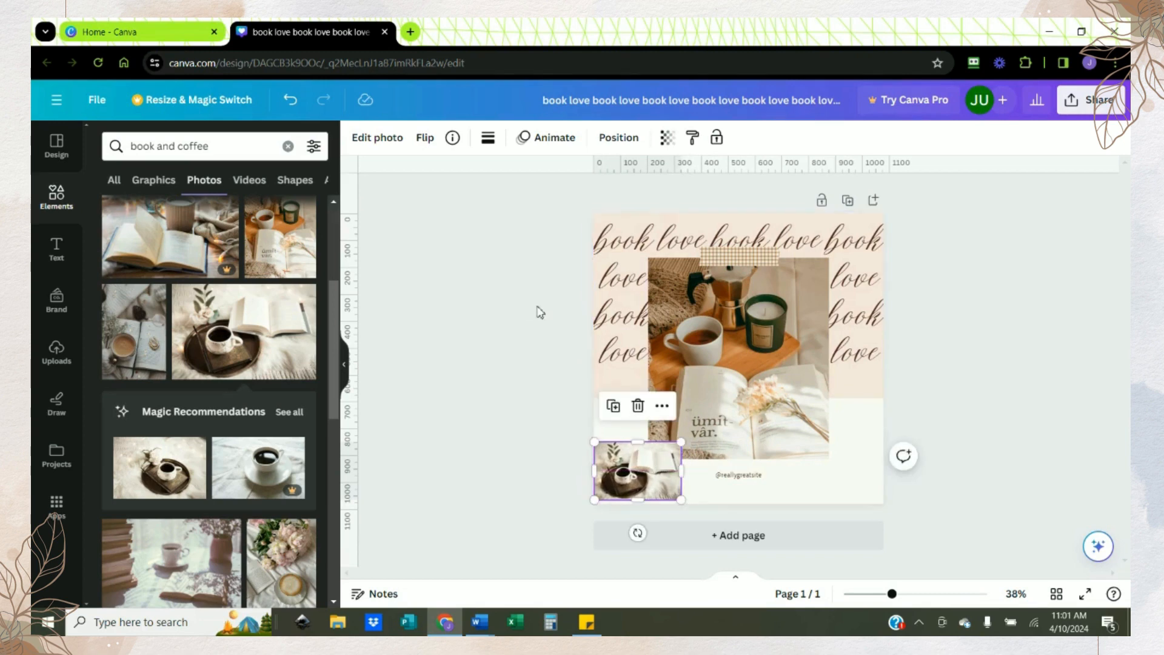
{"action": "left_click", "coordinate": [522, 306]}
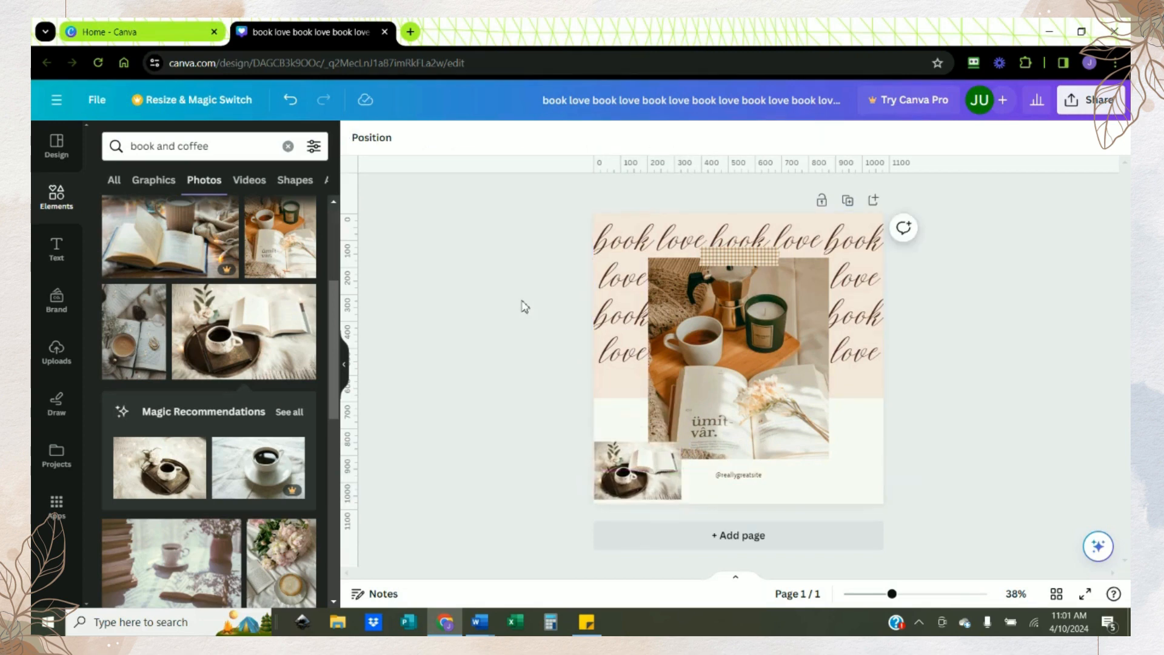
Step: Search the elements library for "frames" and add the plain square frame to the page
{"action": "left_click", "coordinate": [288, 147]}
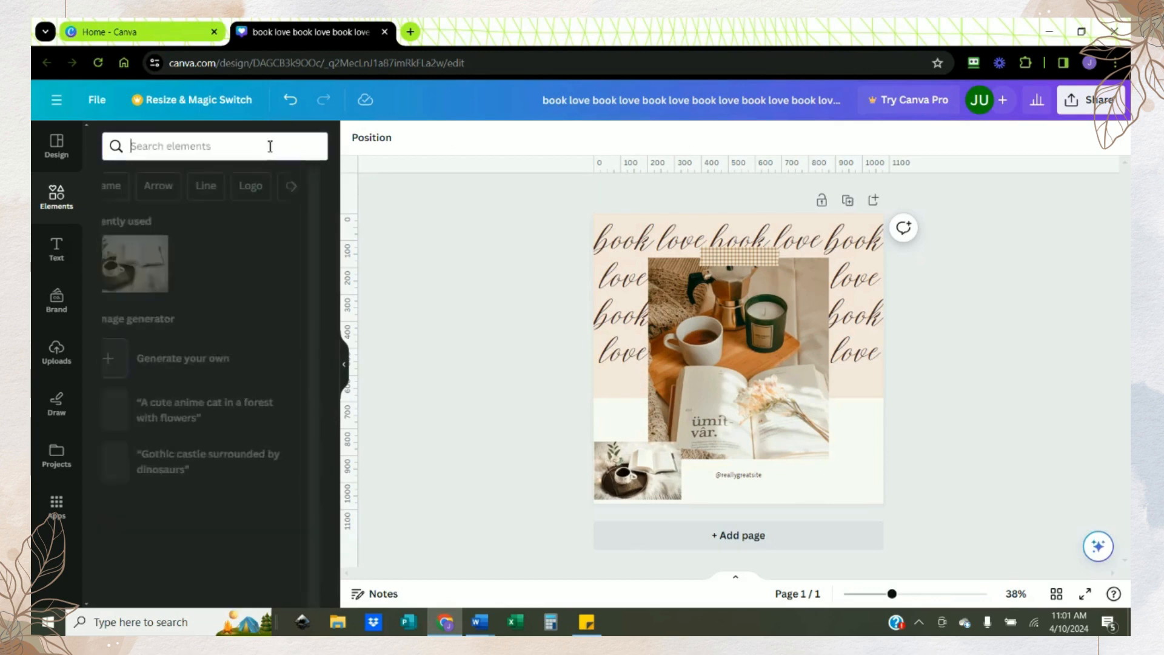
{"action": "type", "text": "frames"}
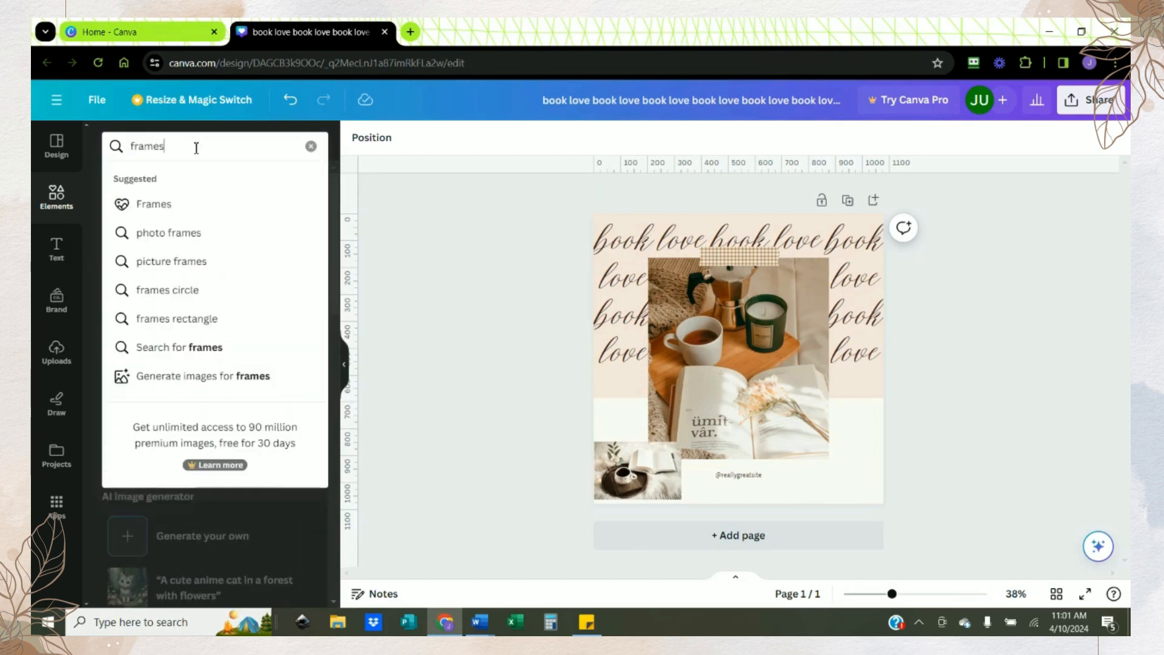
{"action": "key", "text": "Return"}
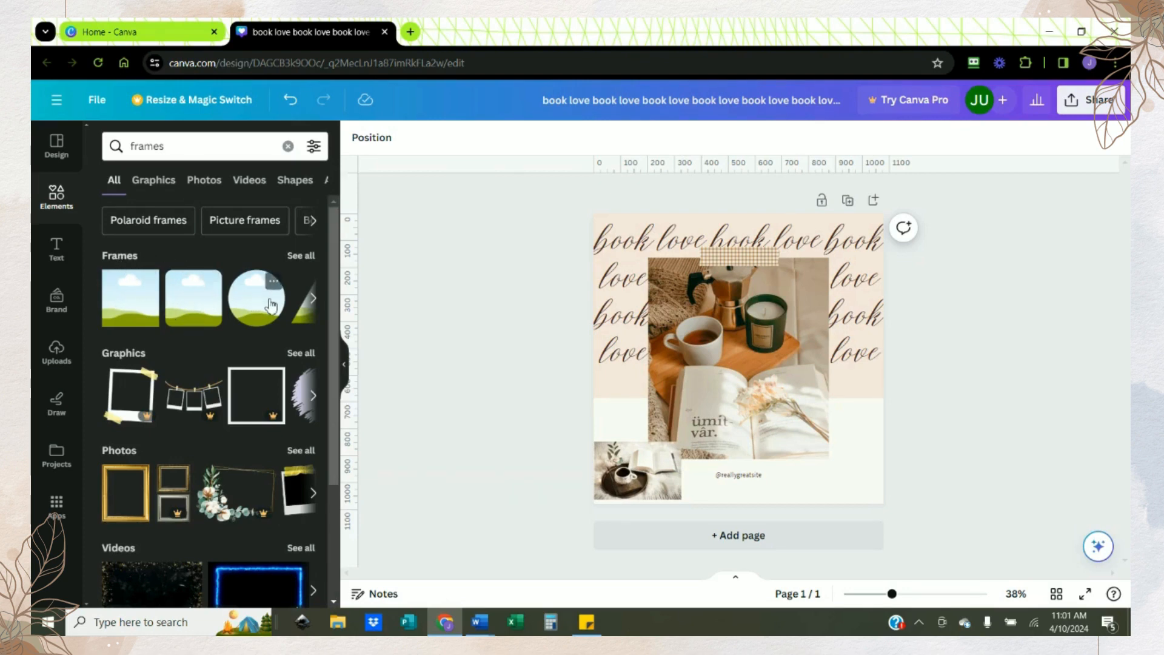
{"action": "left_click", "coordinate": [134, 302]}
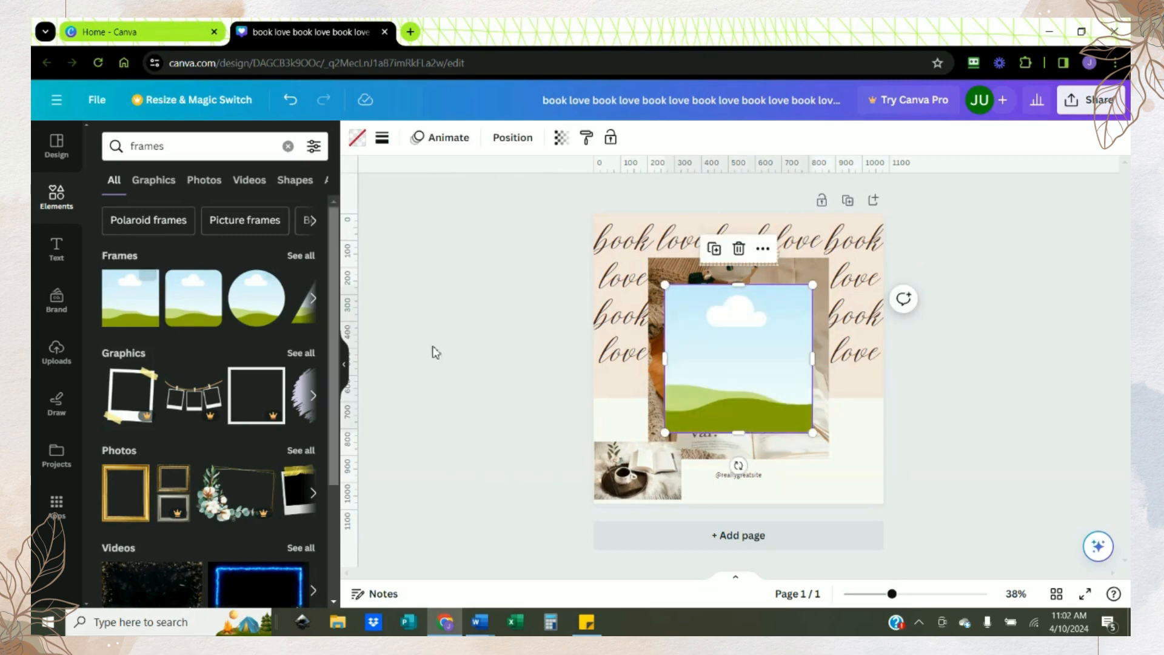
Step: Position and stretch the frame so it exactly covers the template's original coffee photo
{"action": "left_click_drag", "start_coordinate": [707, 375], "coordinate": [691, 348]}
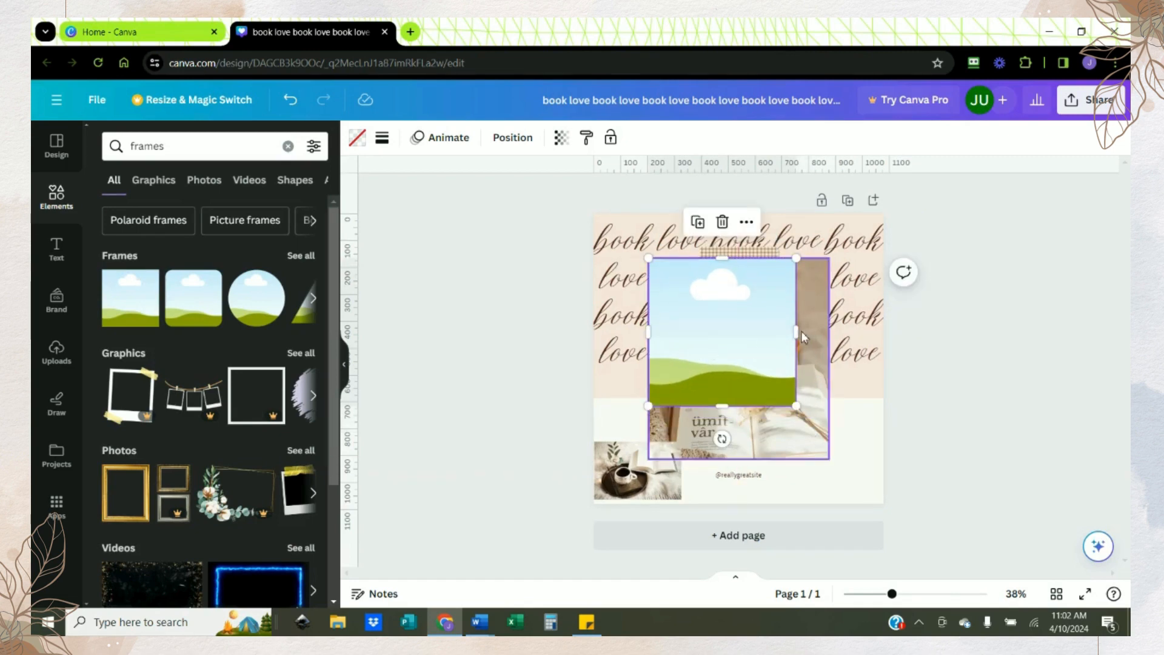
{"action": "left_click_drag", "start_coordinate": [797, 332], "coordinate": [829, 334]}
{"action": "left_click_drag", "start_coordinate": [741, 408], "coordinate": [743, 461]}
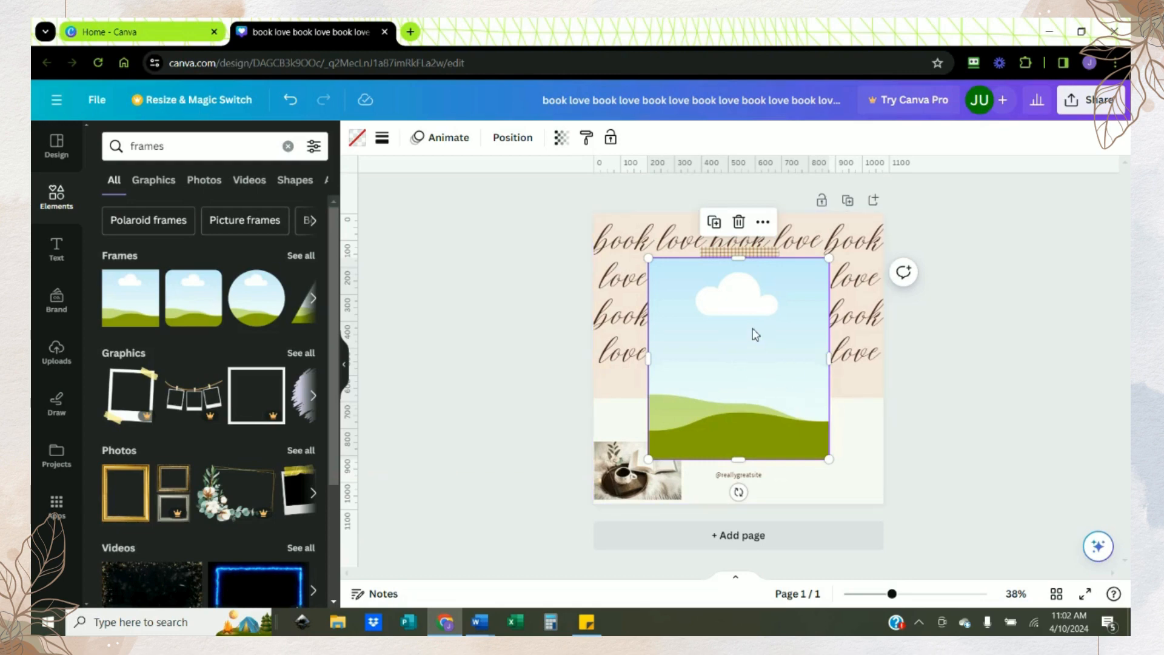
{"action": "left_click_drag", "start_coordinate": [752, 334], "coordinate": [752, 359]}
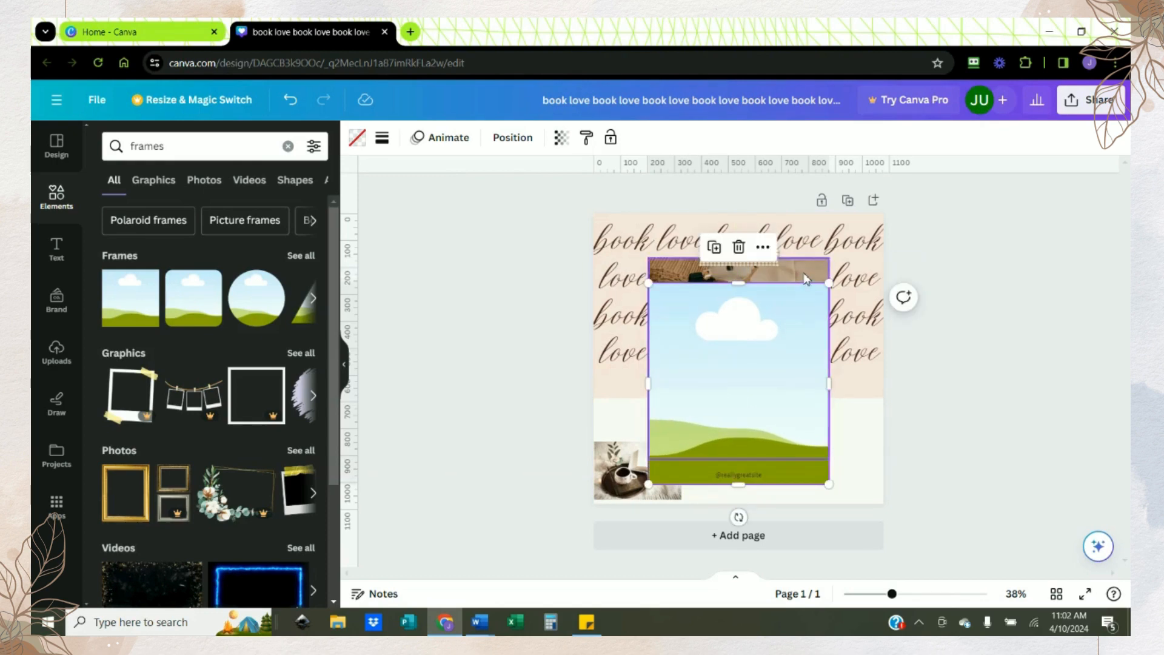
{"action": "left_click_drag", "start_coordinate": [801, 323], "coordinate": [801, 300]}
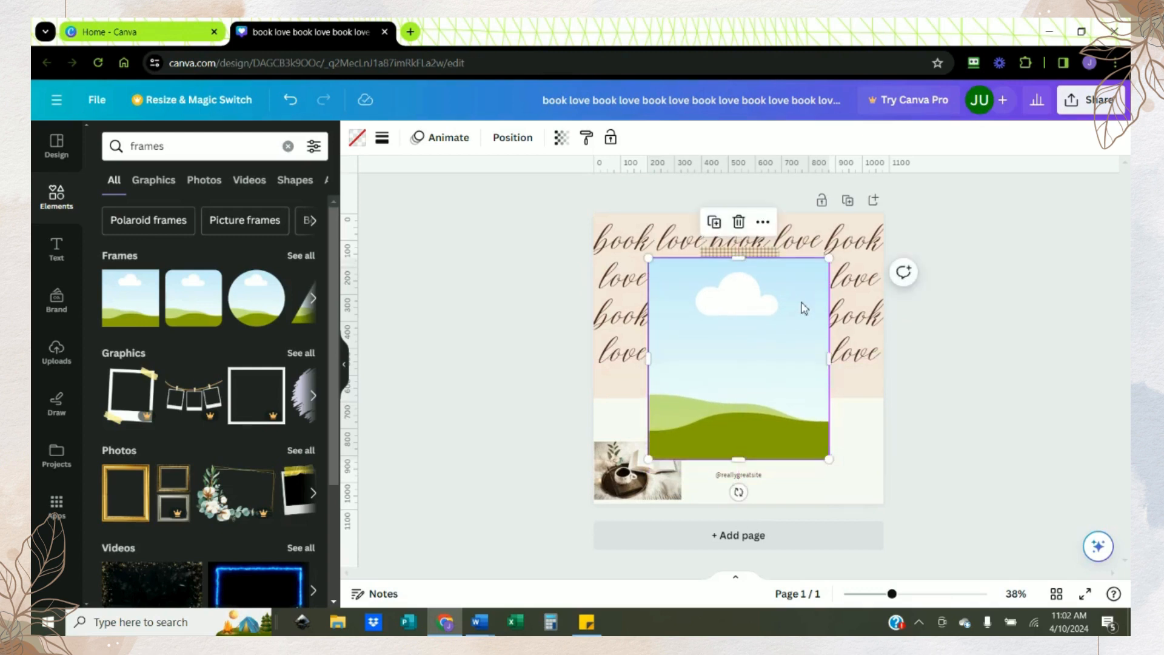
Step: Show the design's layers and delete the hidden acorn graphic
{"action": "right_click", "coordinate": [803, 308]}
{"action": "mouse_move", "coordinate": [872, 406]}
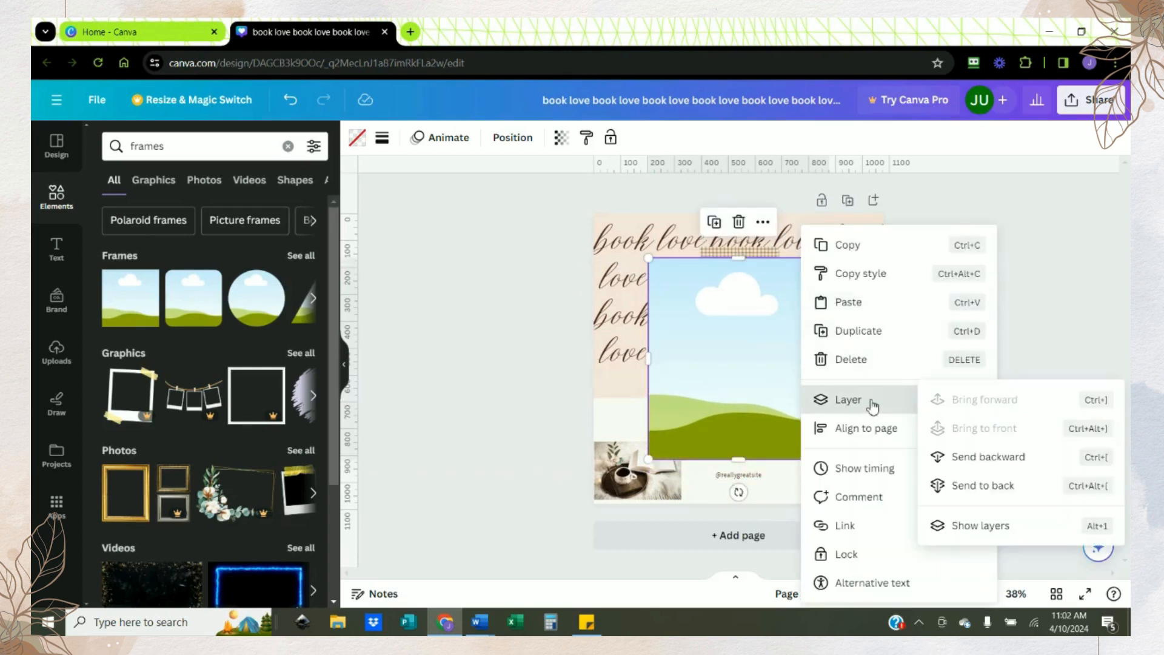
{"action": "left_click", "coordinate": [990, 534]}
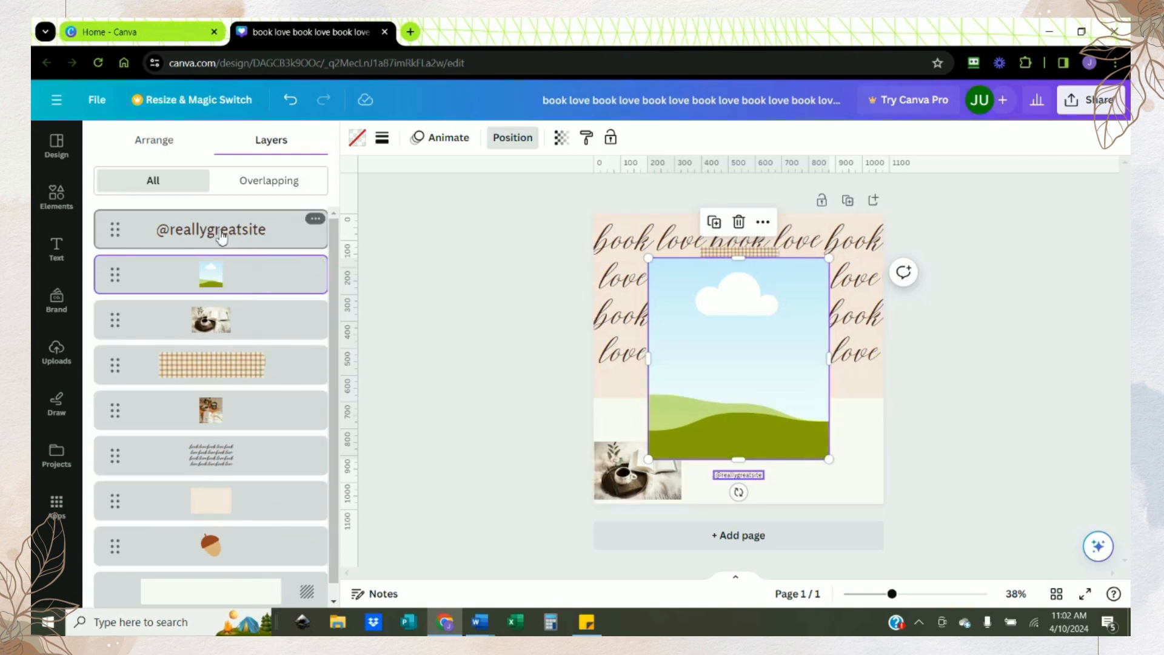
{"action": "scroll", "coordinate": [240, 284], "scroll_direction": "down", "scroll_amount": 1}
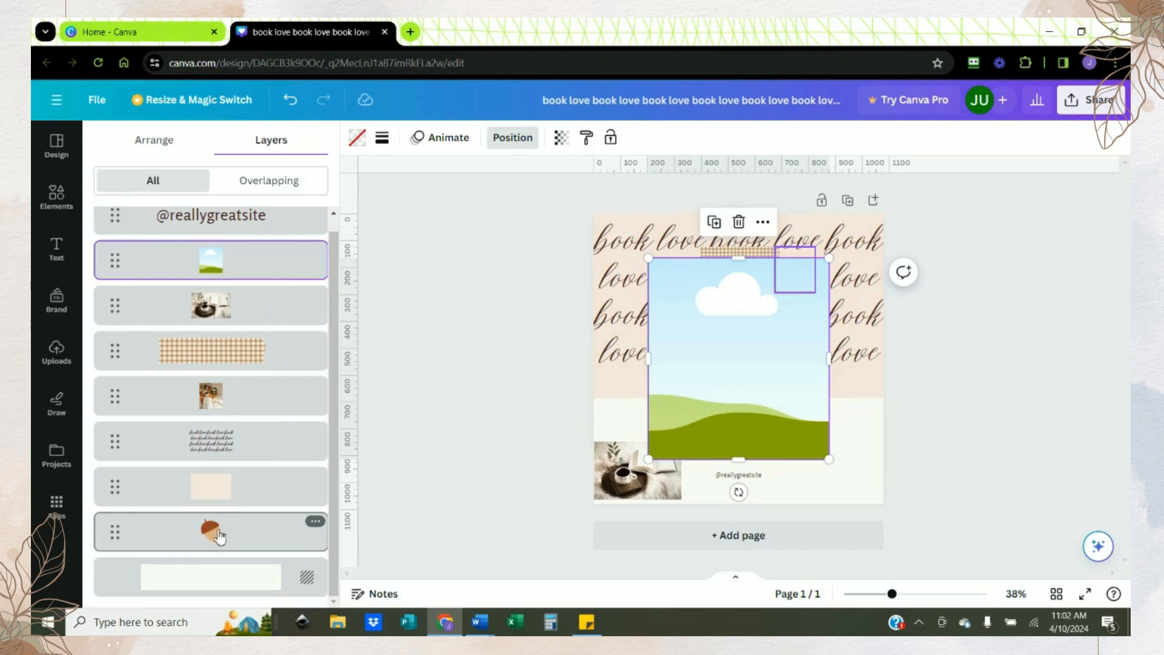
{"action": "left_click", "coordinate": [315, 521]}
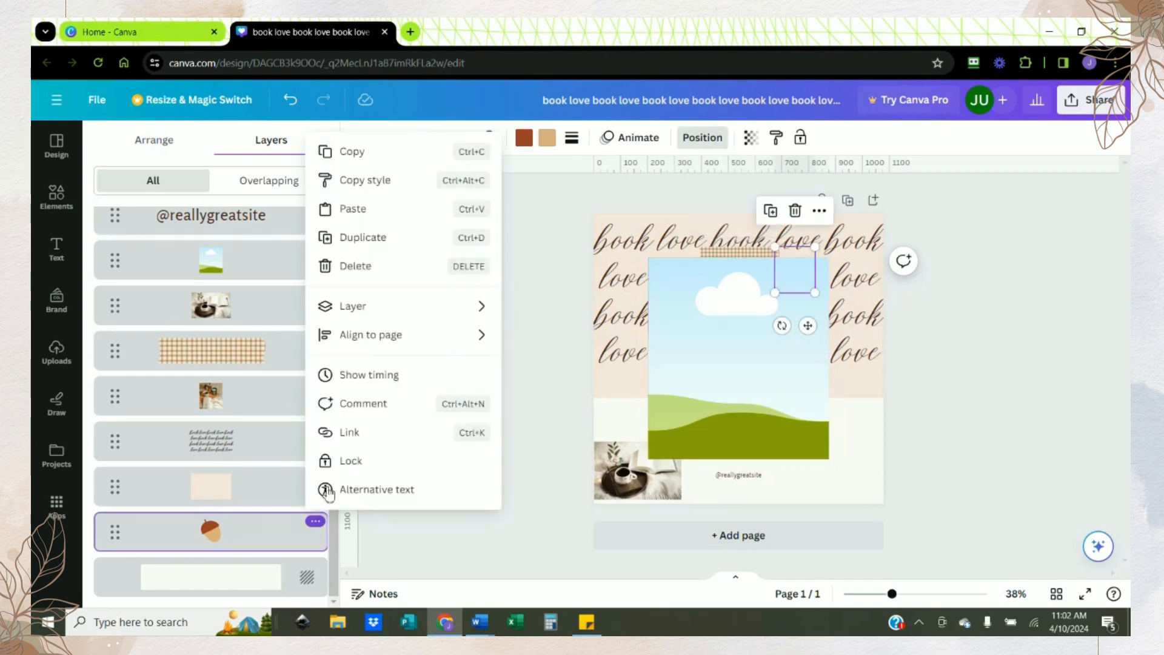
{"action": "left_click", "coordinate": [353, 266]}
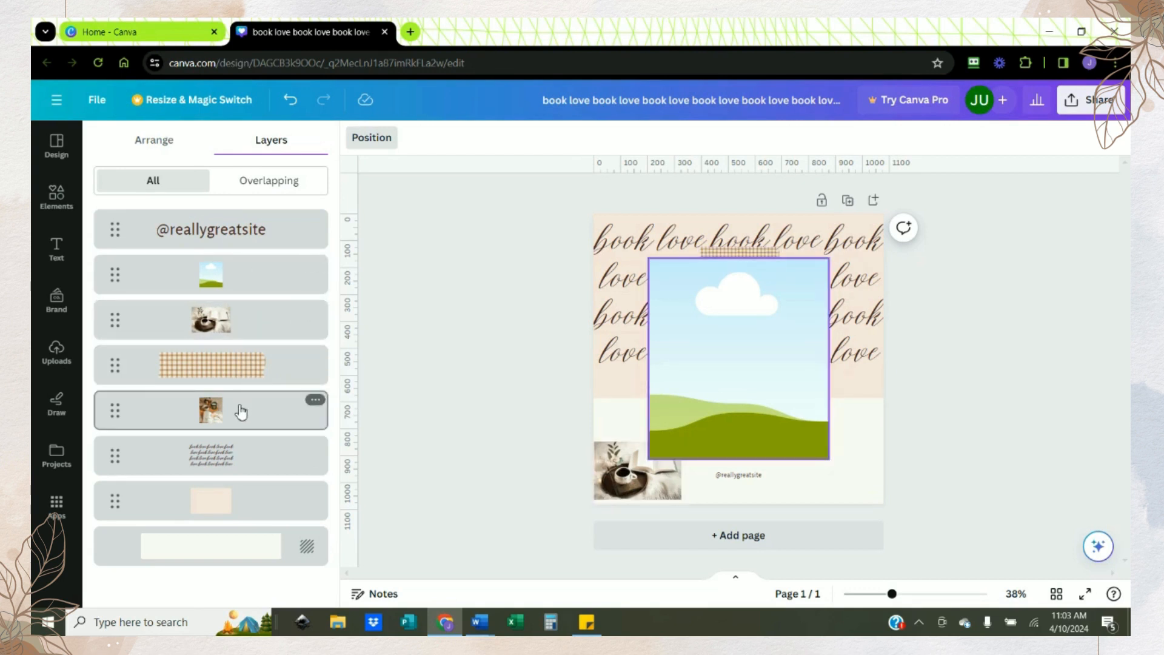
Step: Delete the original coffee photo's layer and move the gingham tape layer above the frame
{"action": "left_click", "coordinate": [315, 401]}
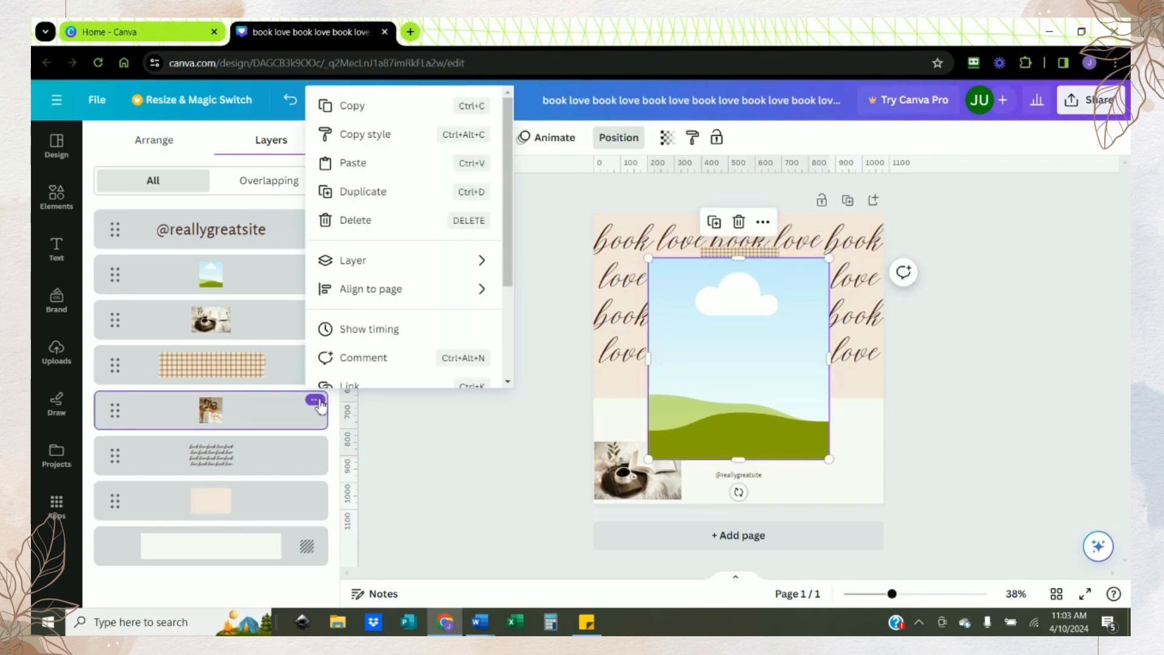
{"action": "left_click", "coordinate": [382, 229]}
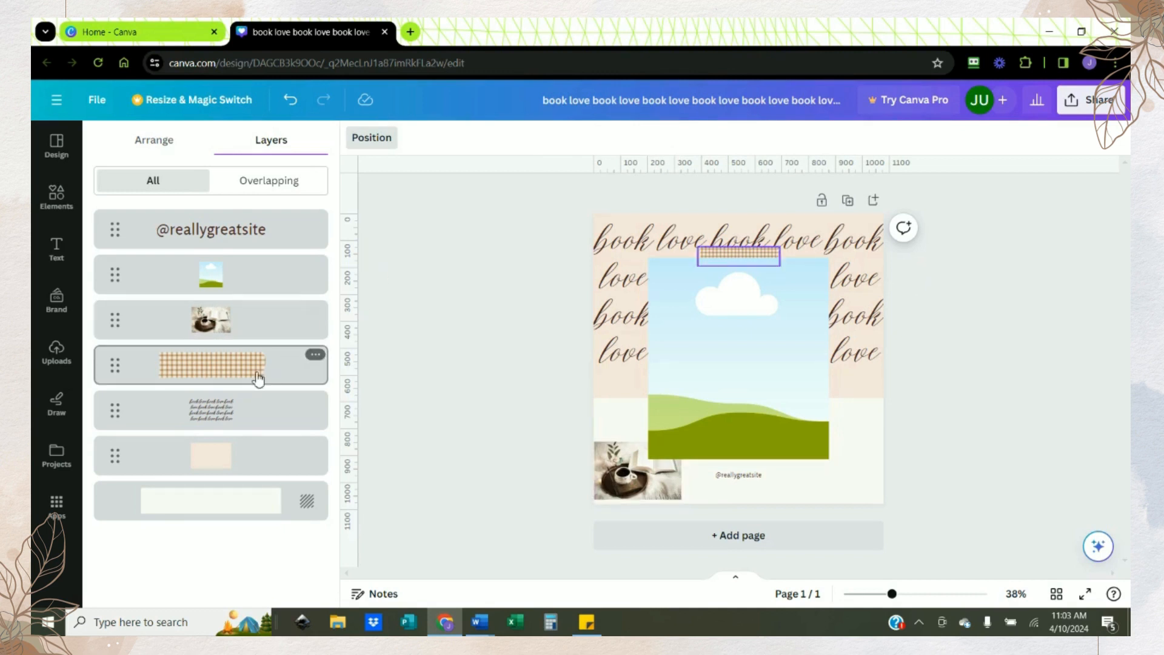
{"action": "left_click", "coordinate": [227, 374]}
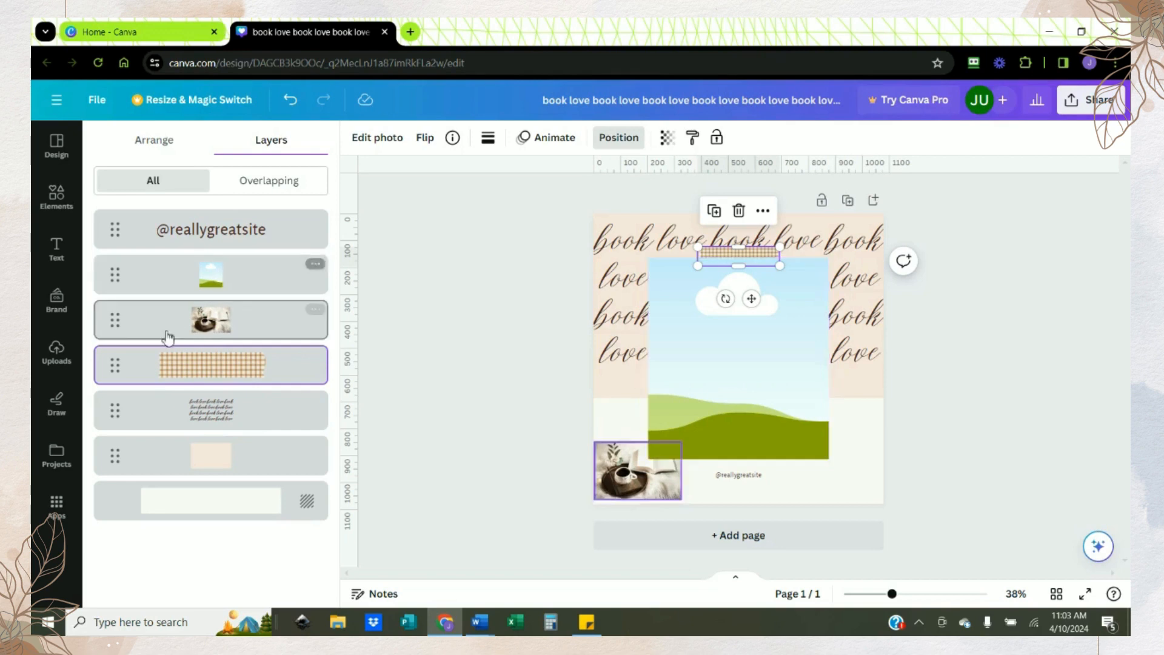
{"action": "left_click_drag", "start_coordinate": [117, 372], "coordinate": [119, 271]}
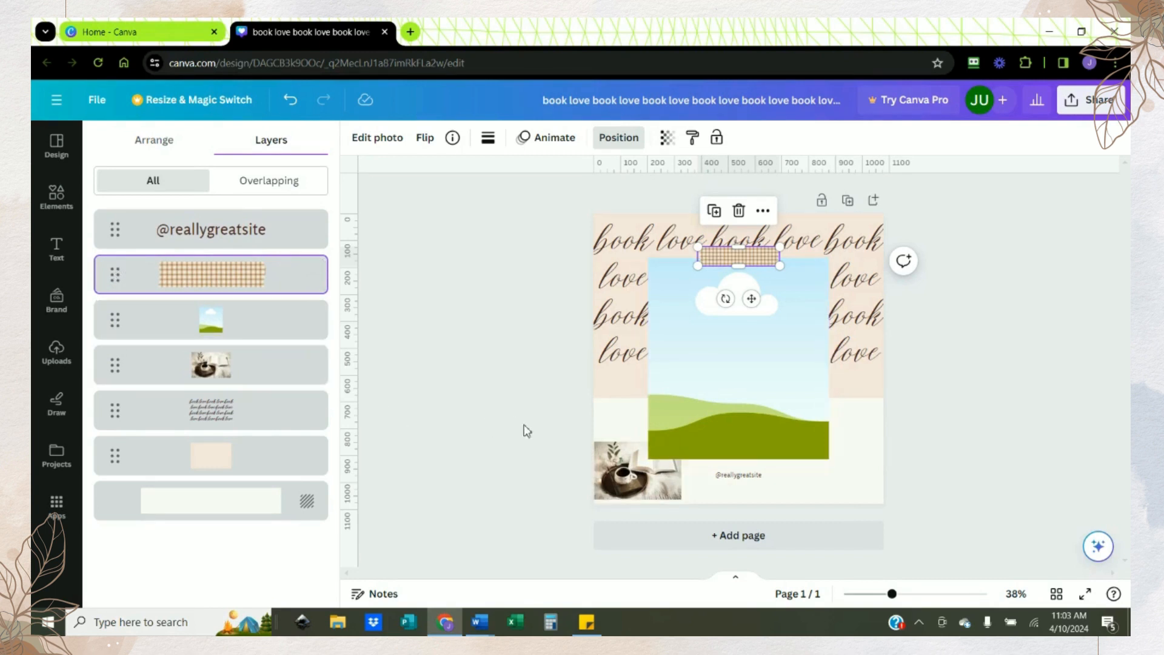
Step: Place the small book and coffee photo from the page's corner inside the frame
{"action": "left_click", "coordinate": [635, 480]}
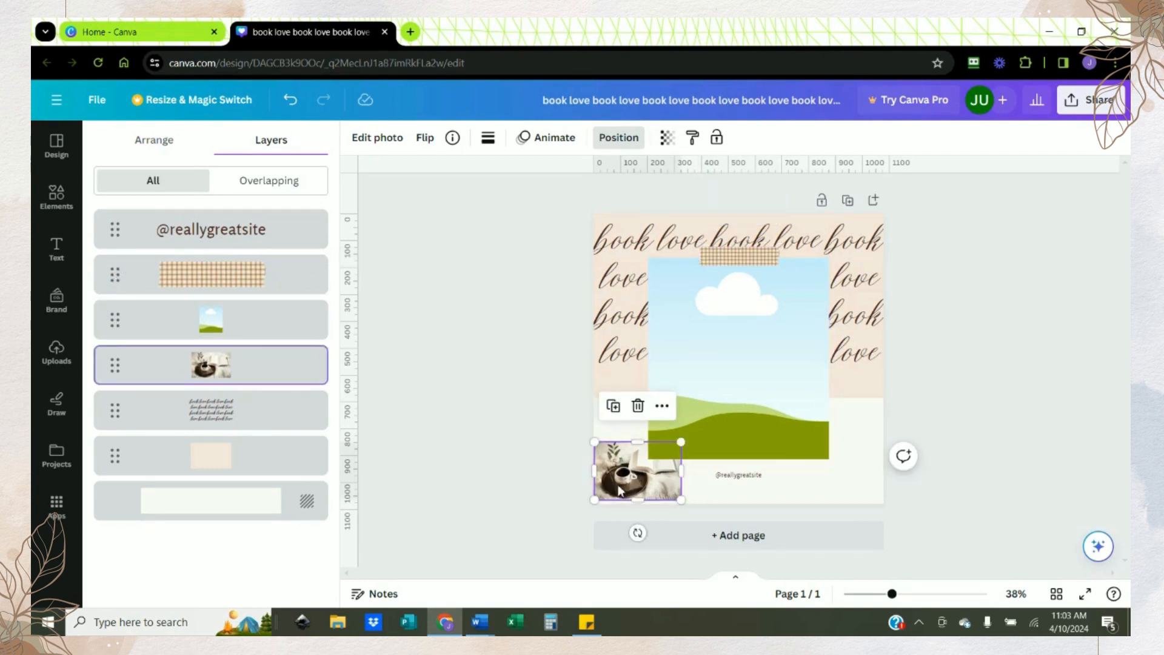
{"action": "mouse_move", "coordinate": [620, 489]}
{"action": "left_mouse_down"}
{"action": "mouse_move", "coordinate": [672, 384]}
{"action": "mouse_move", "coordinate": [689, 382]}
{"action": "mouse_move", "coordinate": [599, 497]}
{"action": "mouse_move", "coordinate": [612, 494]}
{"action": "left_mouse_up"}
{"action": "left_click_drag", "start_coordinate": [612, 476], "coordinate": [735, 369]}
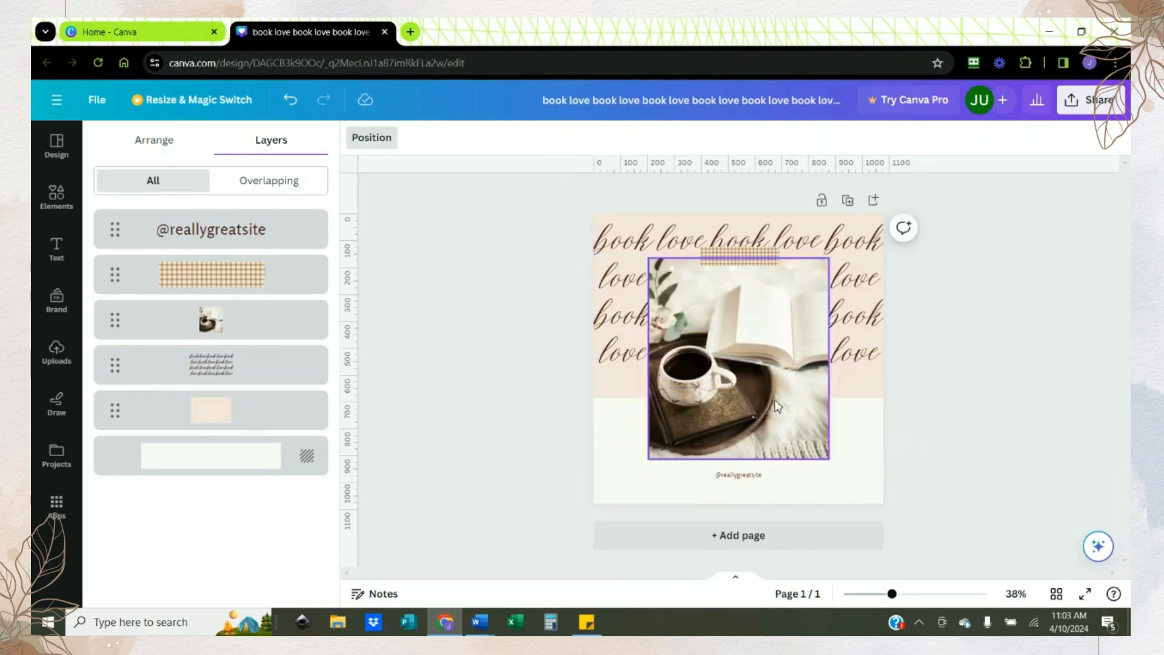
Step: Open the framed photo for cropping and shift it slightly within the frame
{"action": "left_click", "coordinate": [758, 382]}
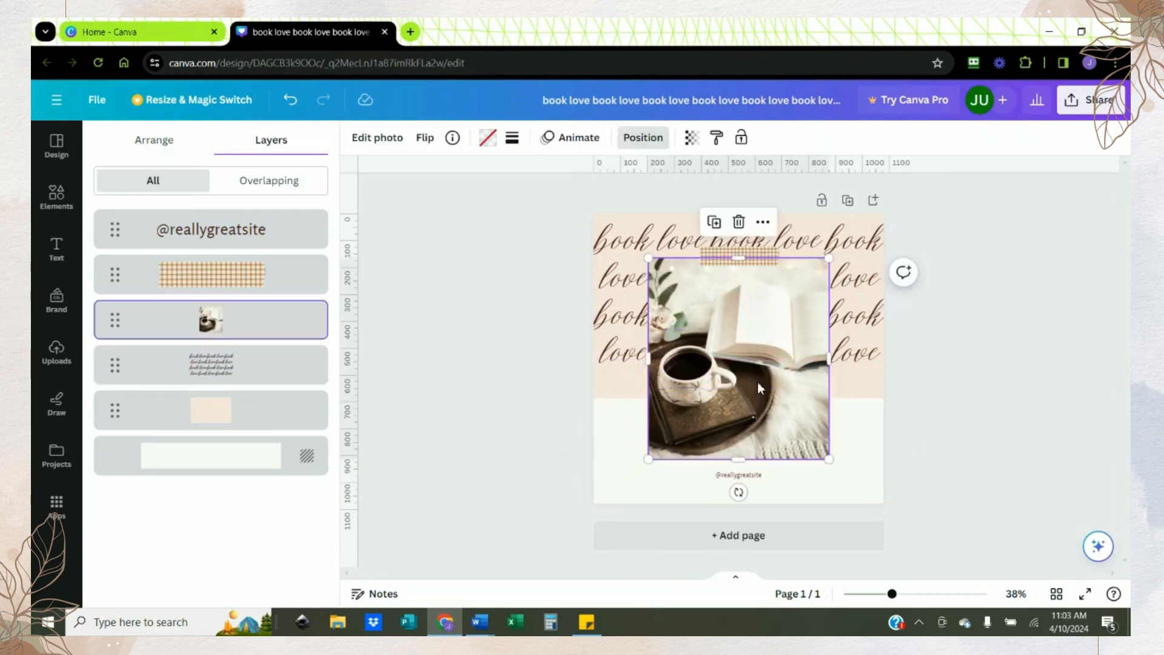
{"action": "double_click", "coordinate": [758, 382]}
{"action": "mouse_move", "coordinate": [758, 382]}
{"action": "left_mouse_down"}
{"action": "mouse_move", "coordinate": [795, 383]}
{"action": "mouse_move", "coordinate": [744, 385]}
{"action": "mouse_move", "coordinate": [758, 383]}
{"action": "left_mouse_up"}
{"action": "left_click", "coordinate": [920, 405]}
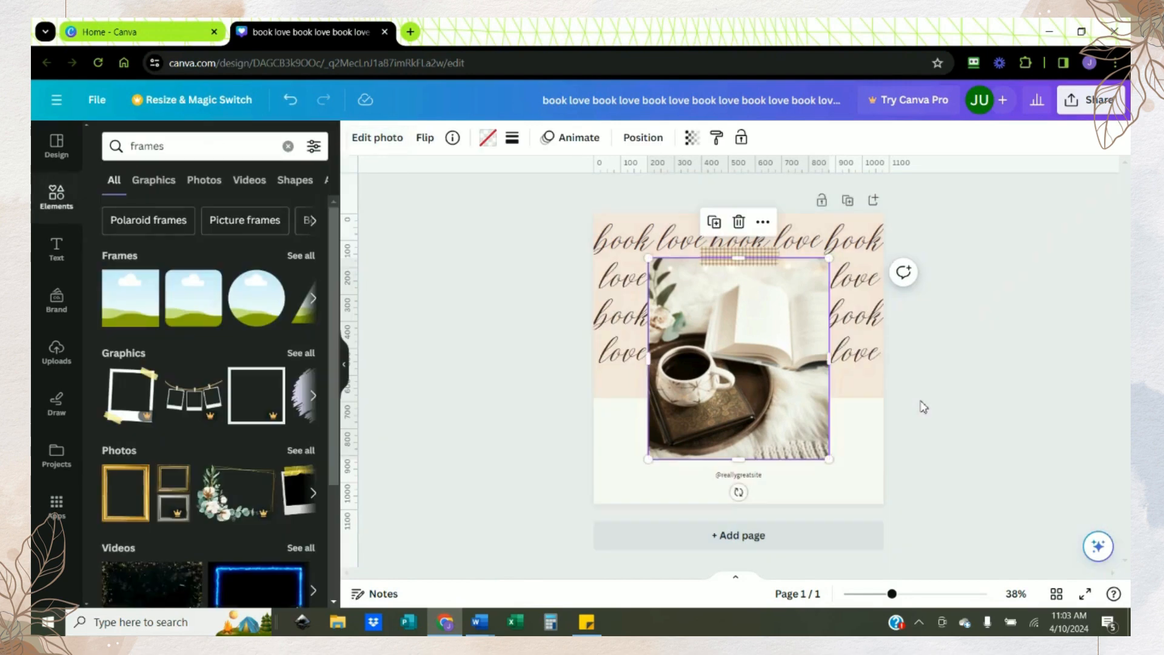
Step: Trim the gingham tape slightly from its upper edge so the strip is thinner
{"action": "left_click", "coordinate": [920, 406]}
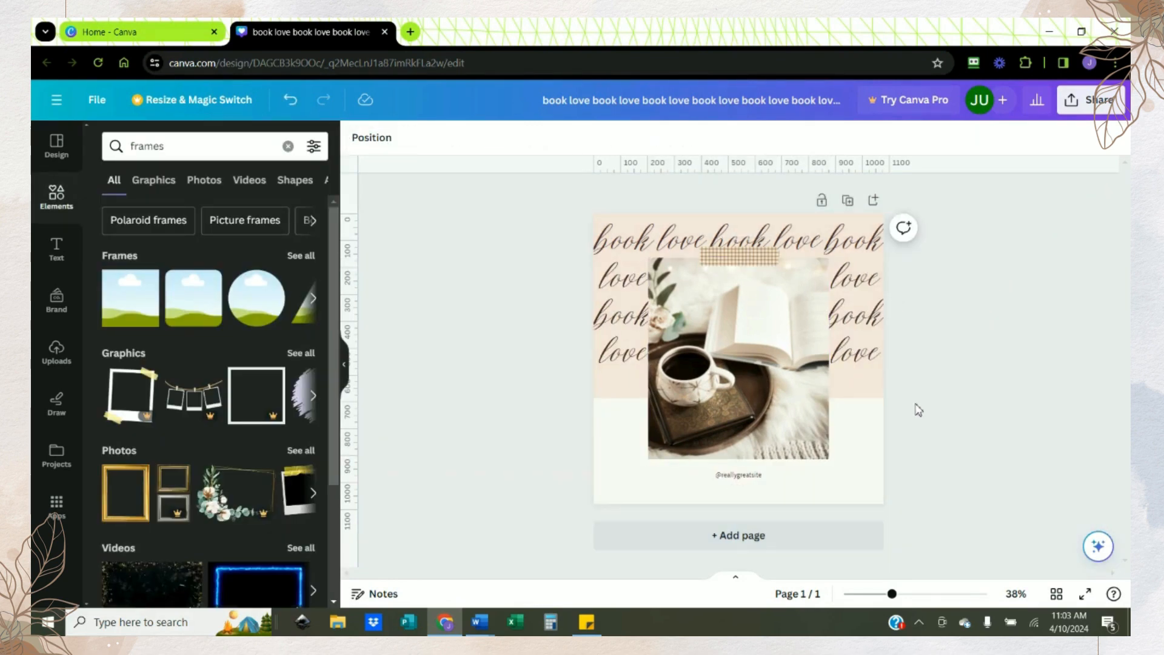
{"action": "left_click", "coordinate": [729, 253]}
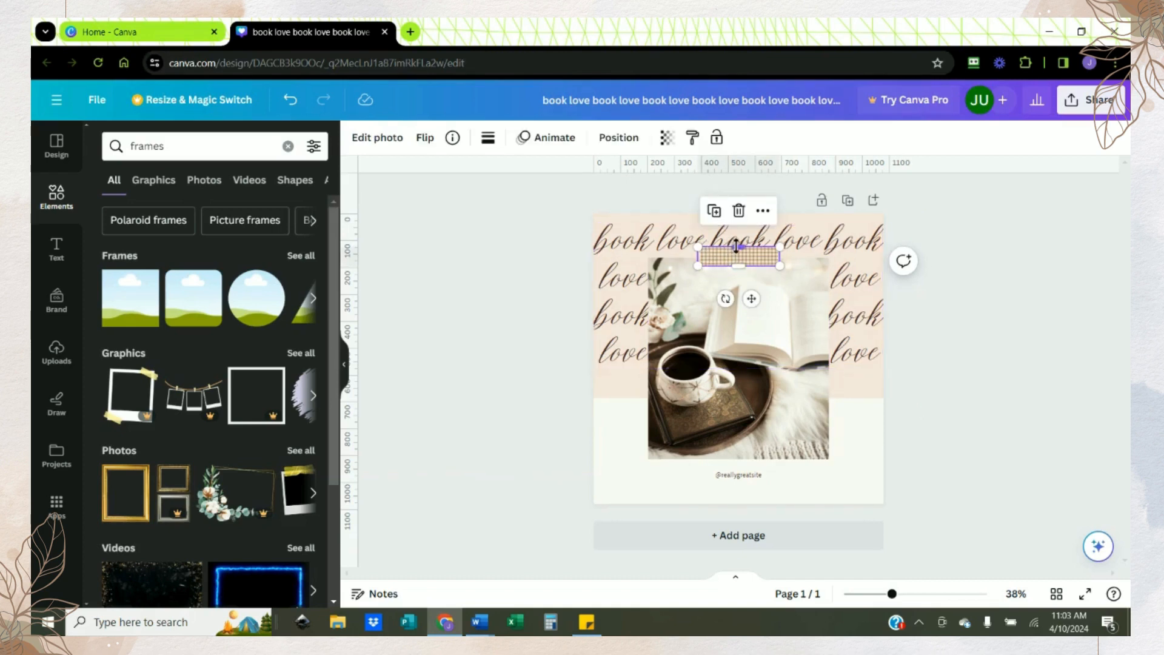
{"action": "left_click_drag", "start_coordinate": [739, 247], "coordinate": [742, 252]}
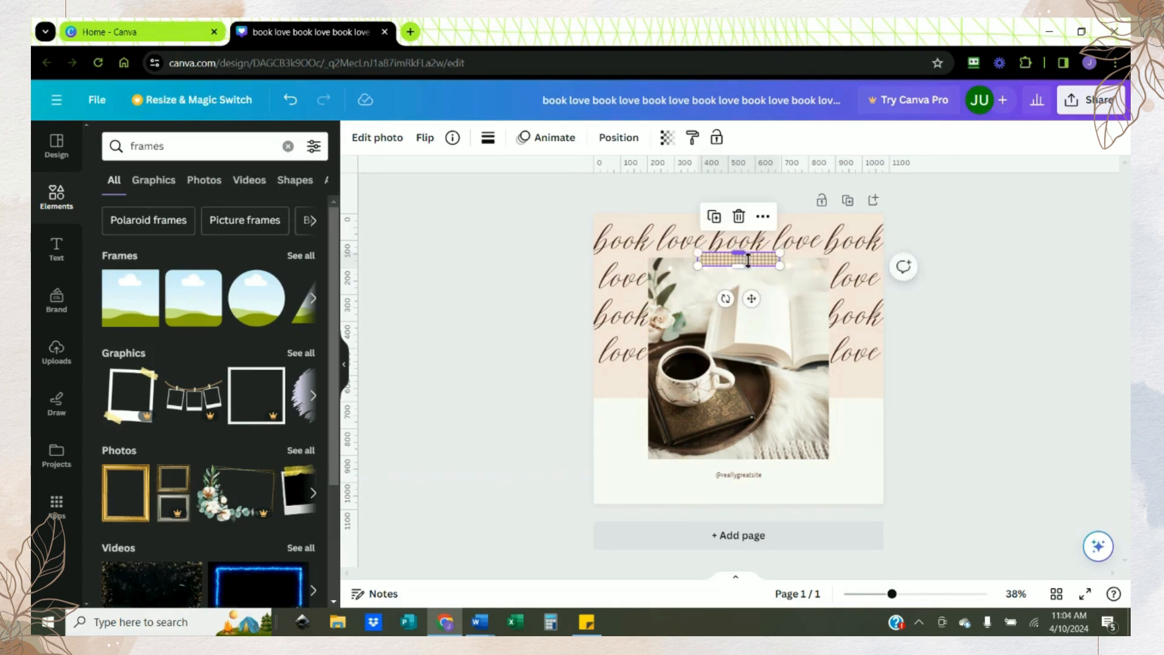
Step: Narrow the framed book and coffee photo slightly from both its left and right edges
{"action": "left_click", "coordinate": [798, 332]}
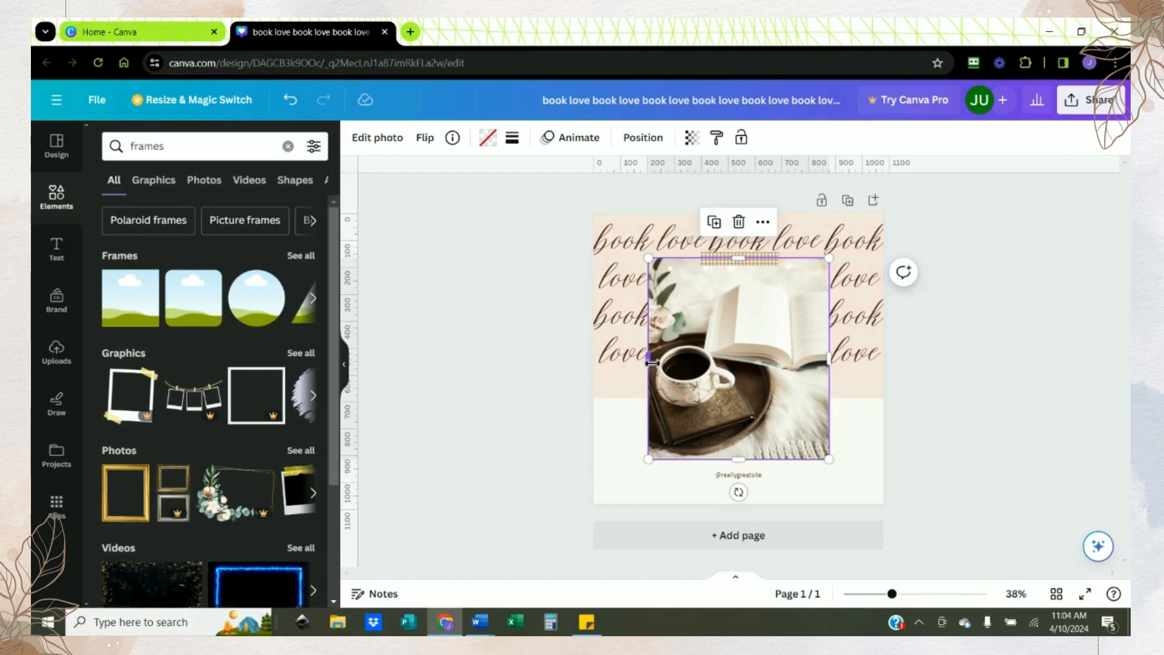
{"action": "left_click_drag", "start_coordinate": [654, 359], "coordinate": [659, 358]}
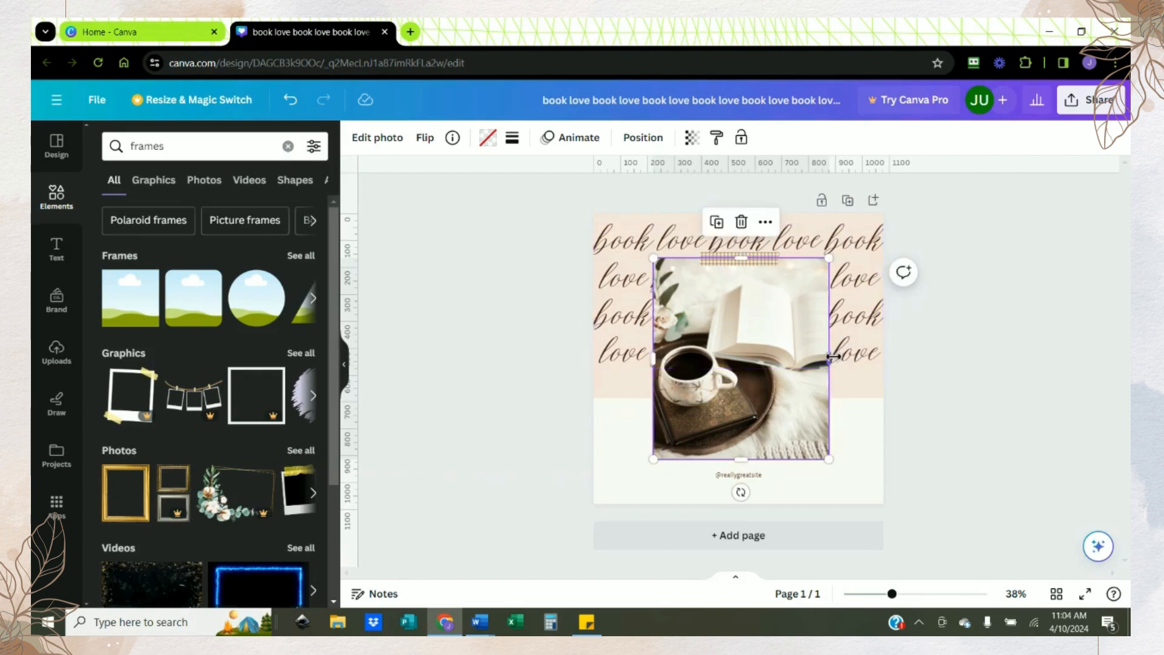
{"action": "left_click_drag", "start_coordinate": [829, 359], "coordinate": [828, 357]}
{"action": "left_click", "coordinate": [927, 365]}
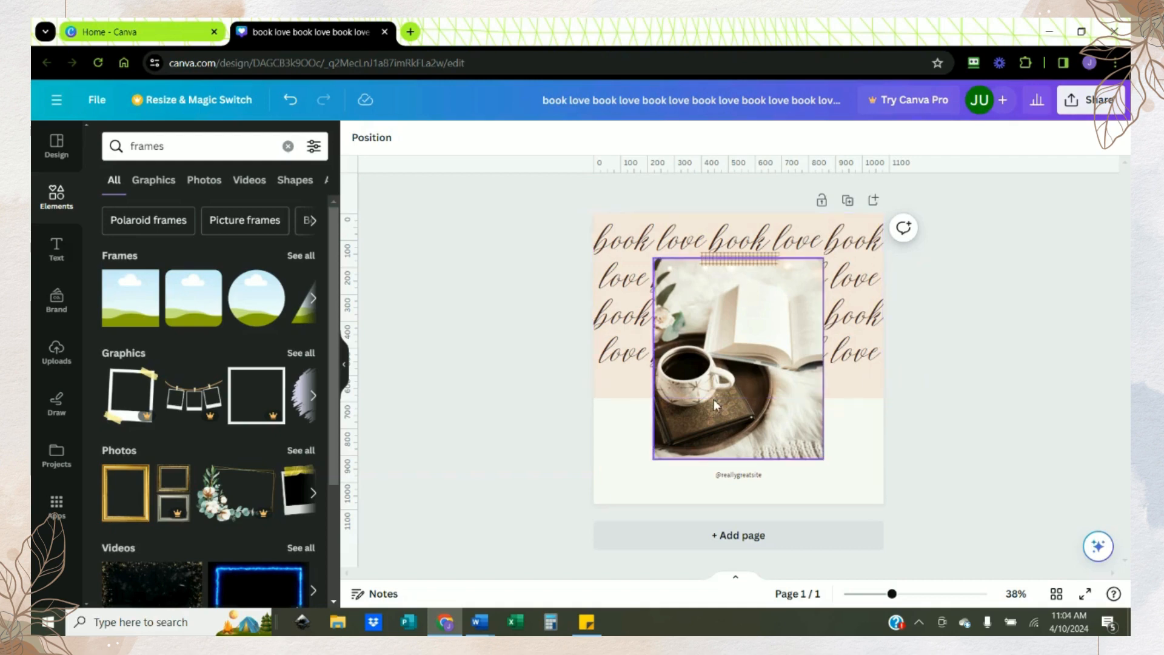
Step: Recolor the peach background block with greens sampled from the photo's leaves, trying #99A294 and settling on the lighter #B7BEB0
{"action": "left_click", "coordinate": [605, 219]}
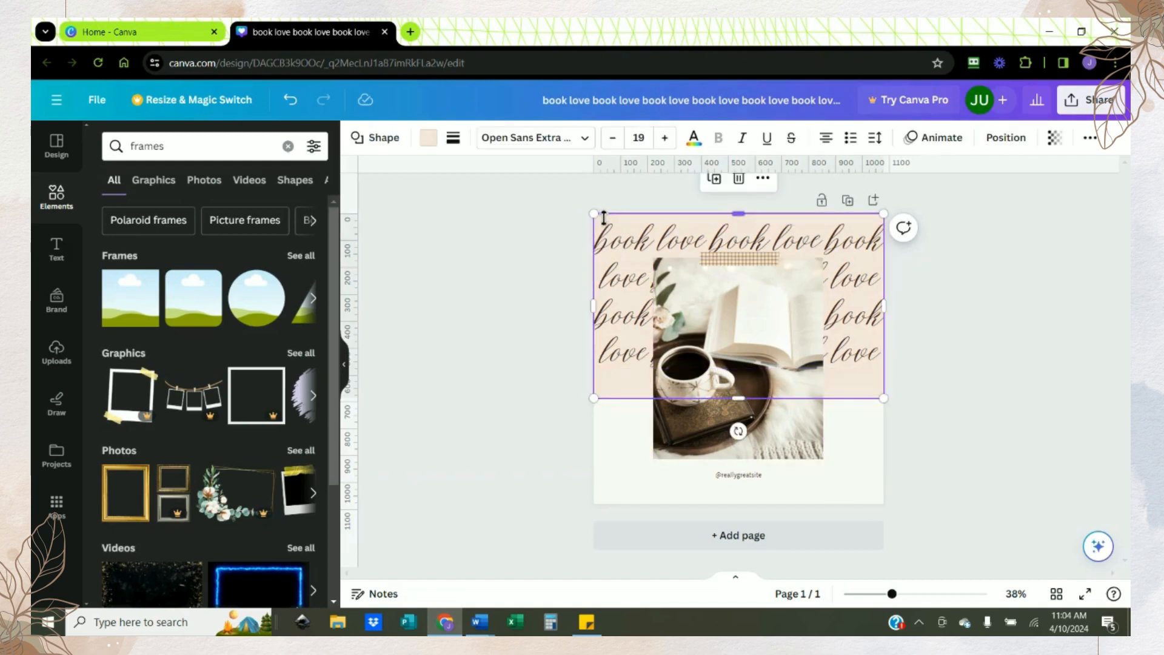
{"action": "left_click", "coordinate": [430, 140]}
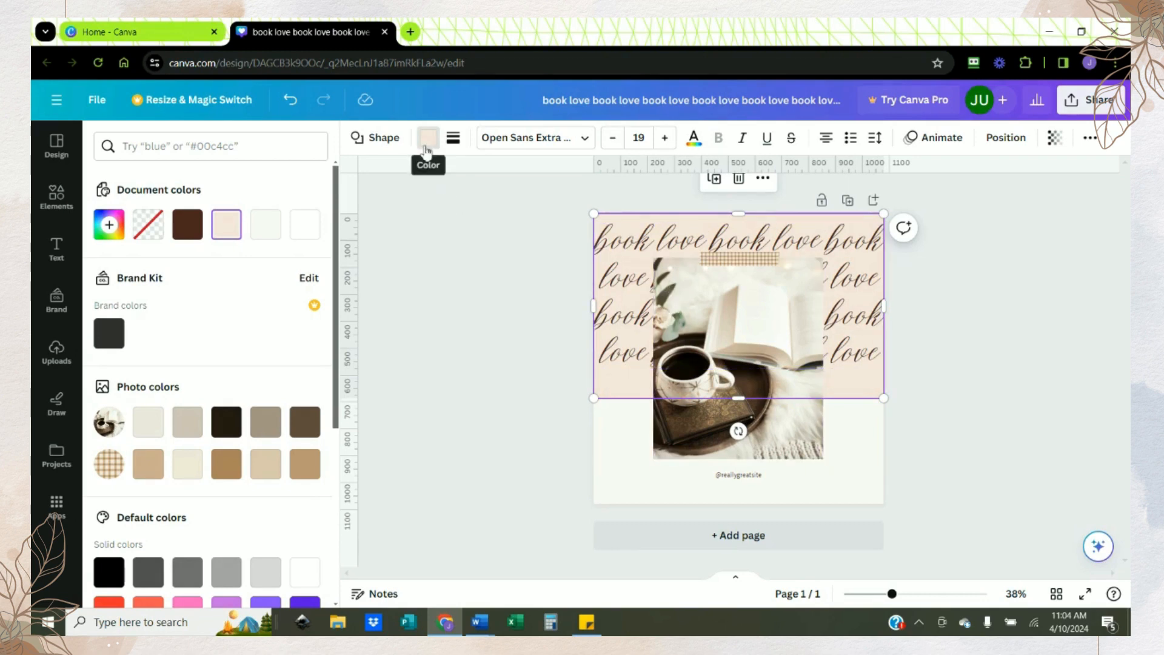
{"action": "left_click", "coordinate": [108, 225]}
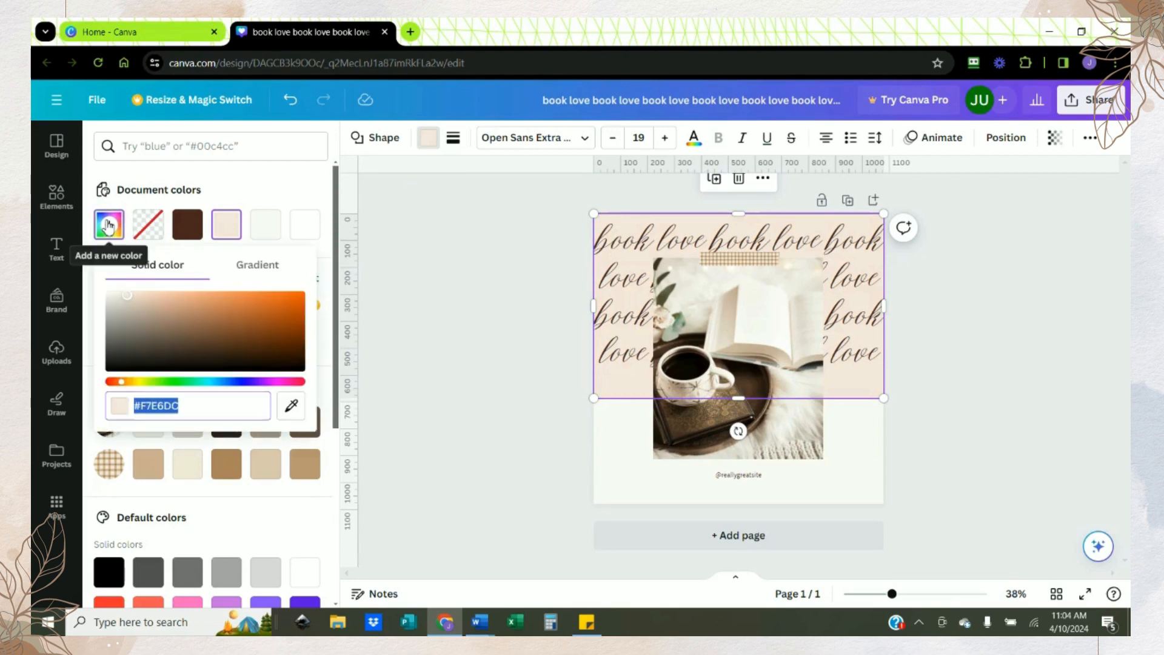
{"action": "left_click", "coordinate": [294, 411]}
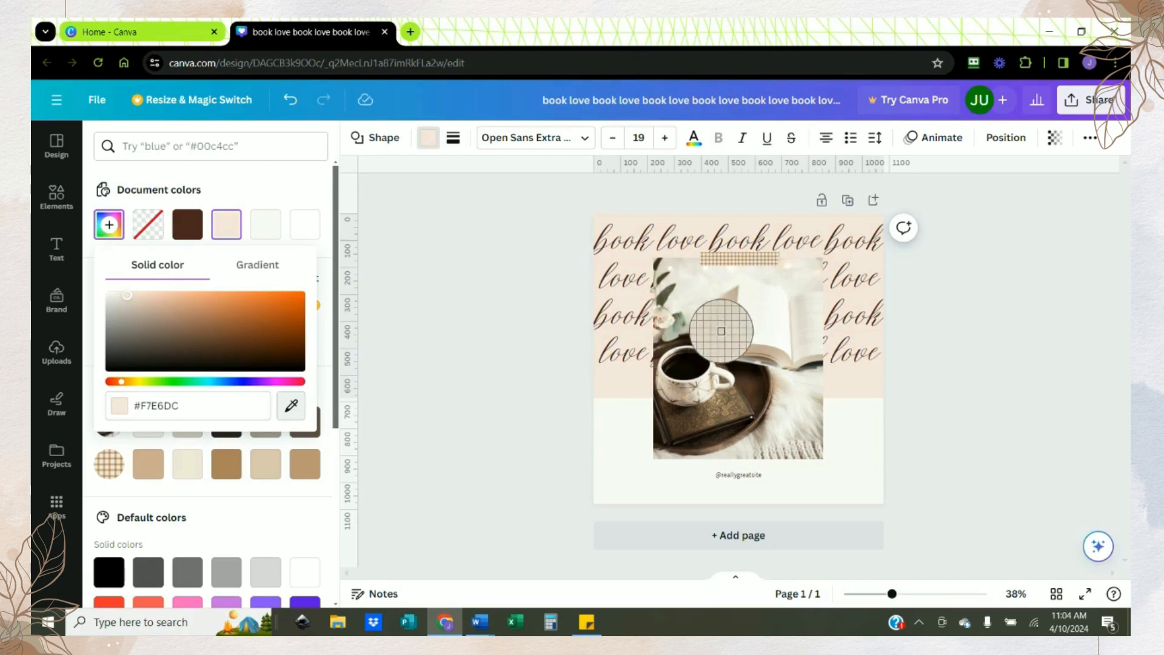
{"action": "left_click", "coordinate": [675, 328]}
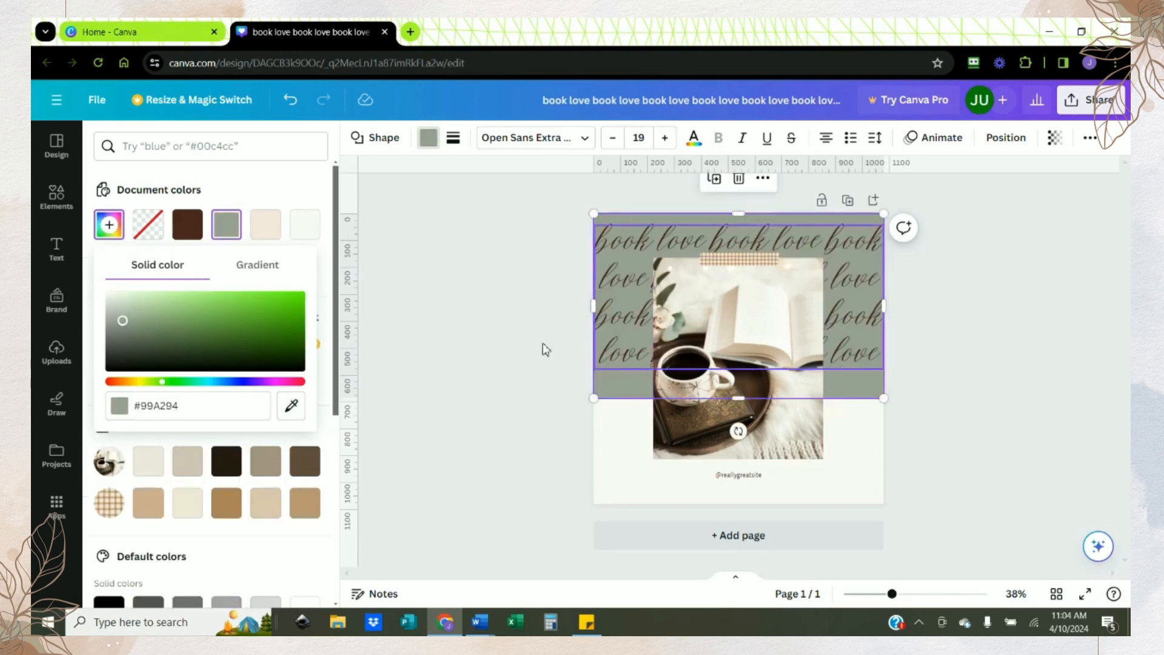
{"action": "left_click", "coordinate": [292, 407]}
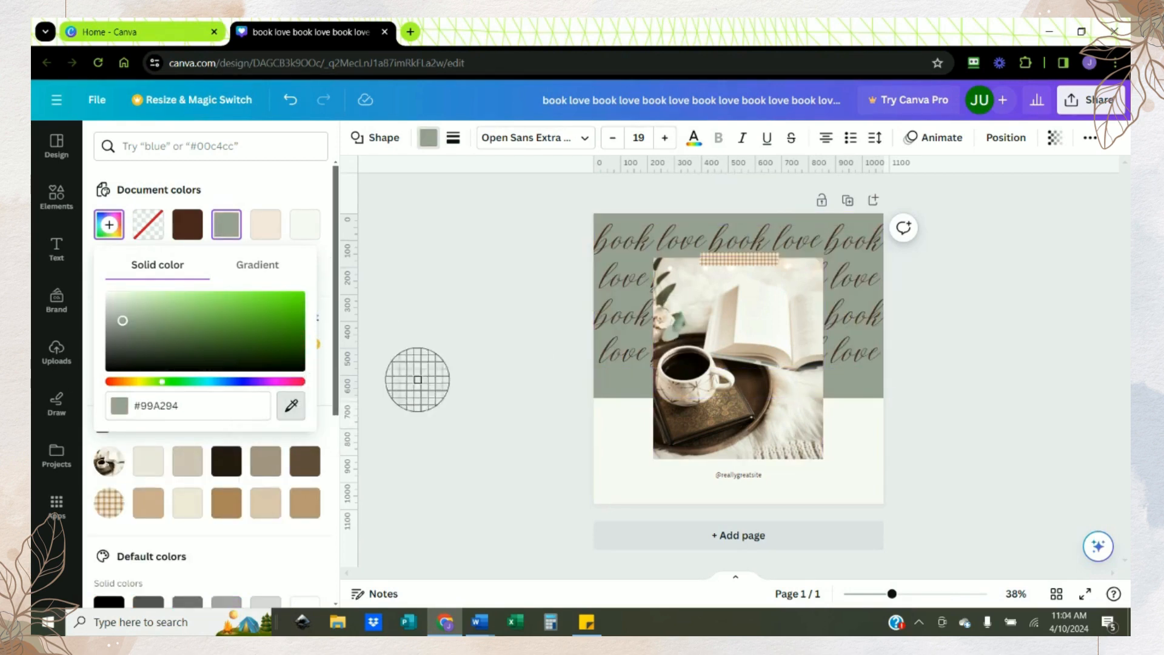
{"action": "left_click", "coordinate": [667, 332]}
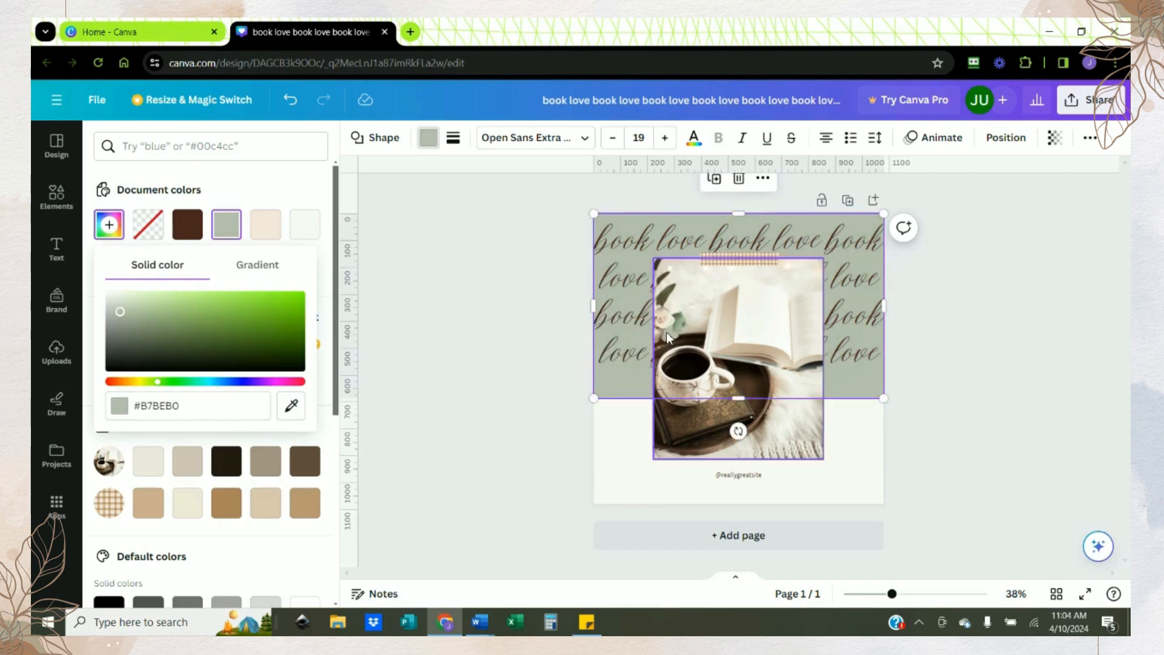
{"action": "left_click", "coordinate": [490, 359]}
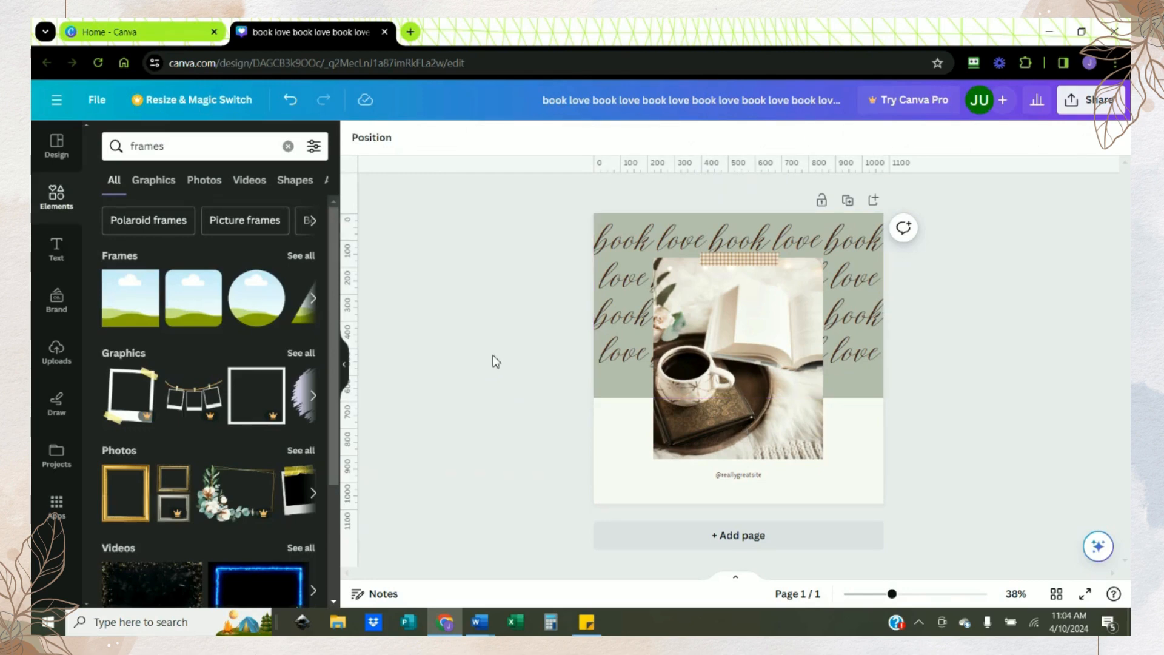
{"action": "left_click", "coordinate": [745, 478]}
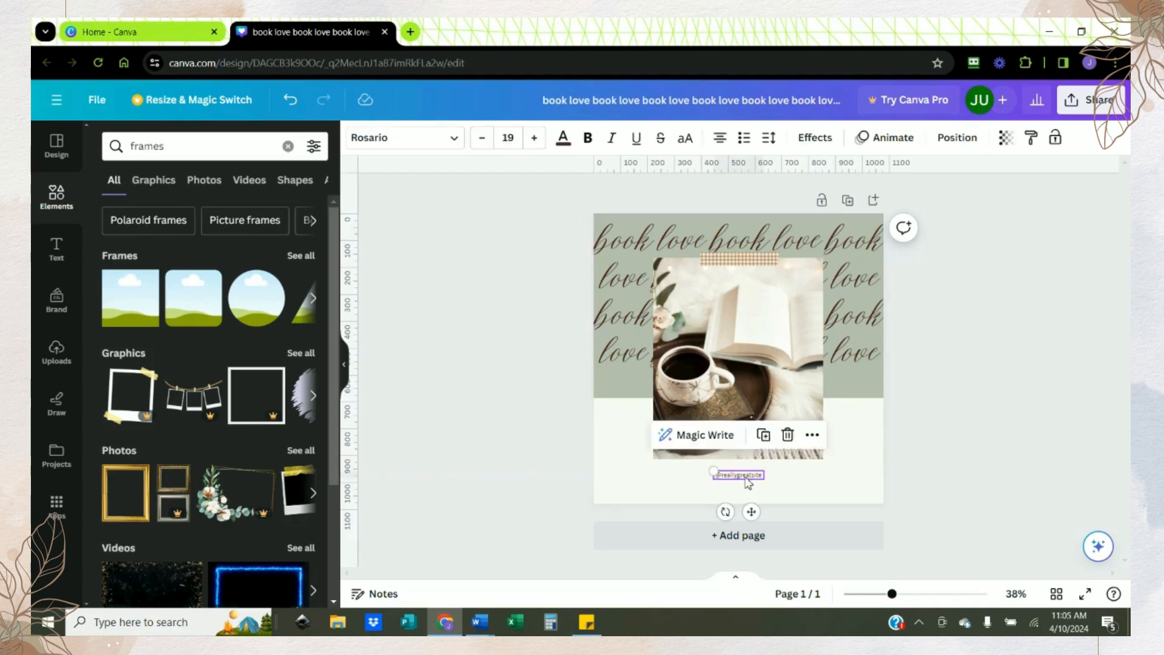
{"action": "double_click", "coordinate": [747, 479]}
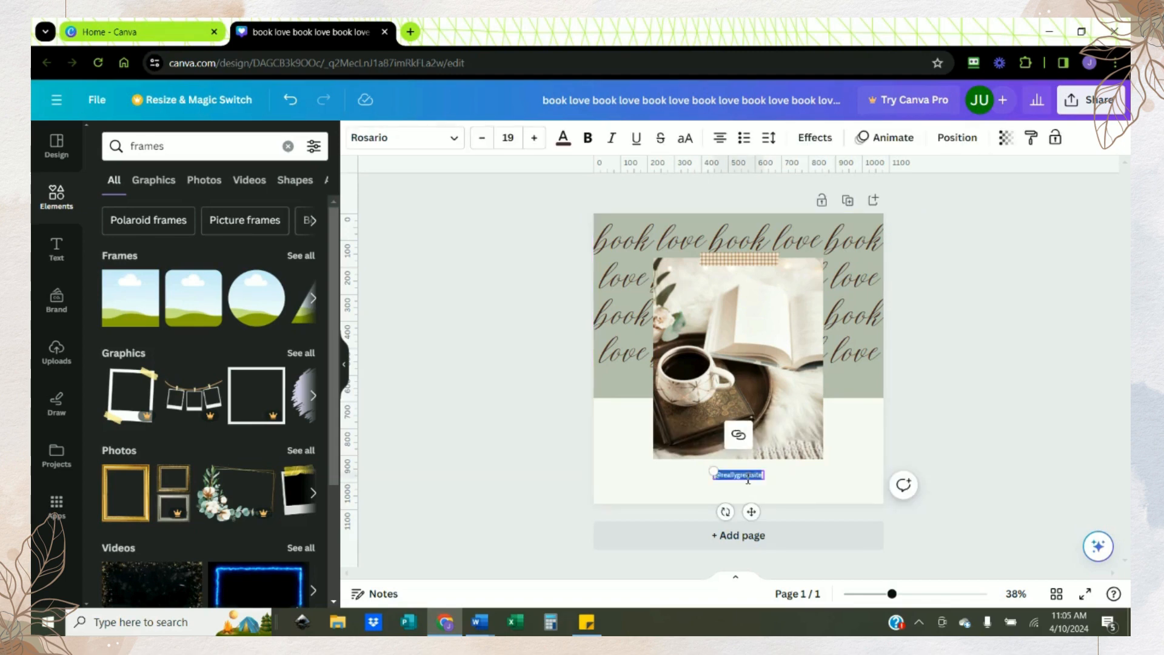
{"action": "type", "text": "www."}
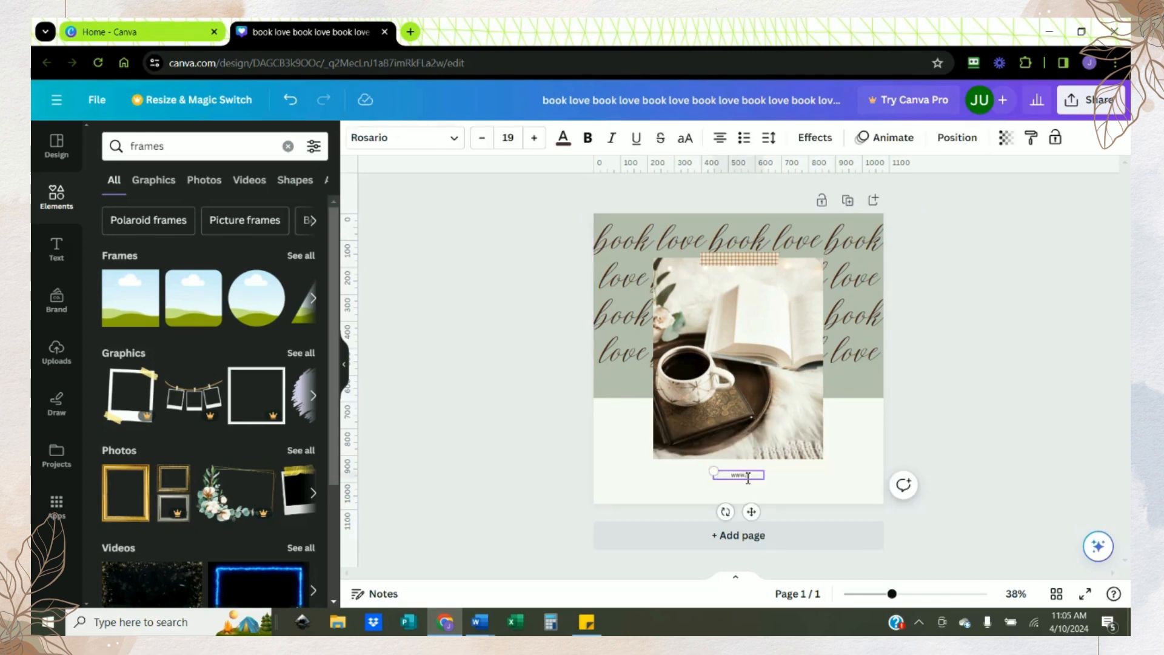
{"action": "type", "text": "judesignks.com"}
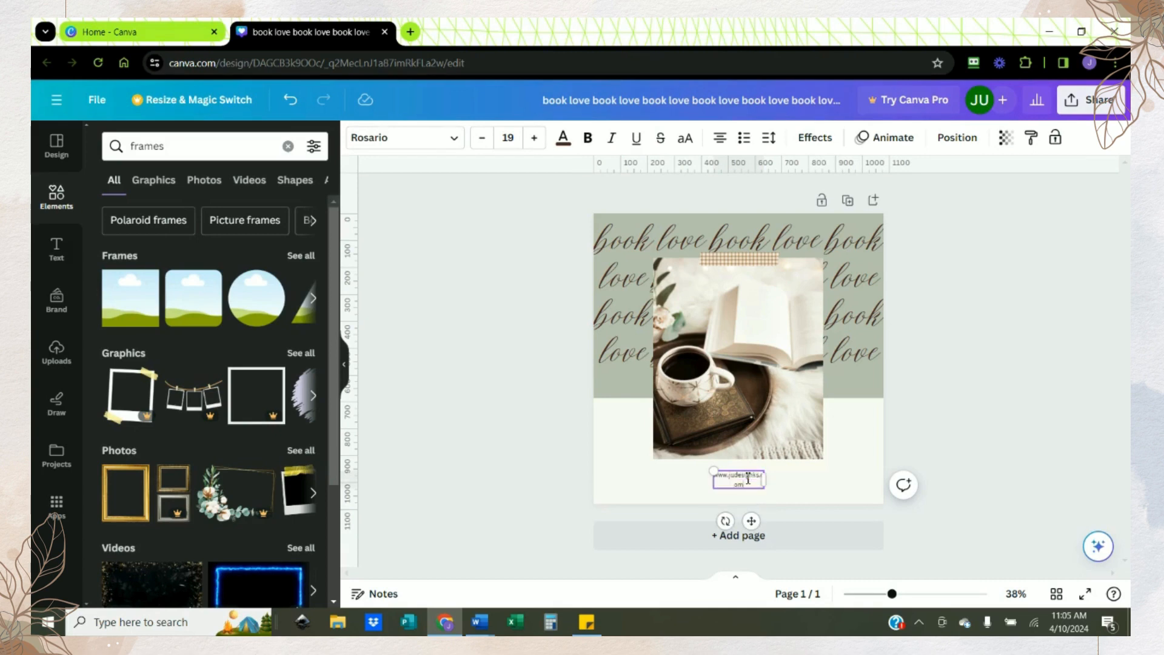
{"action": "left_click_drag", "start_coordinate": [763, 480], "coordinate": [760, 513]}
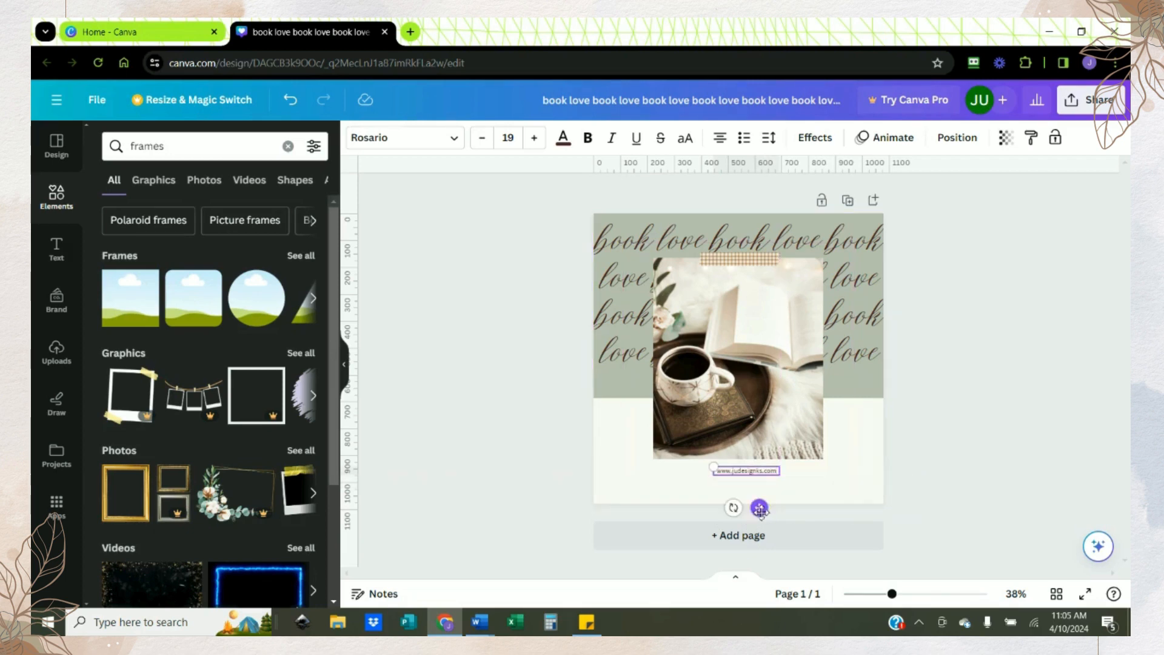
{"action": "left_click", "coordinate": [948, 461]}
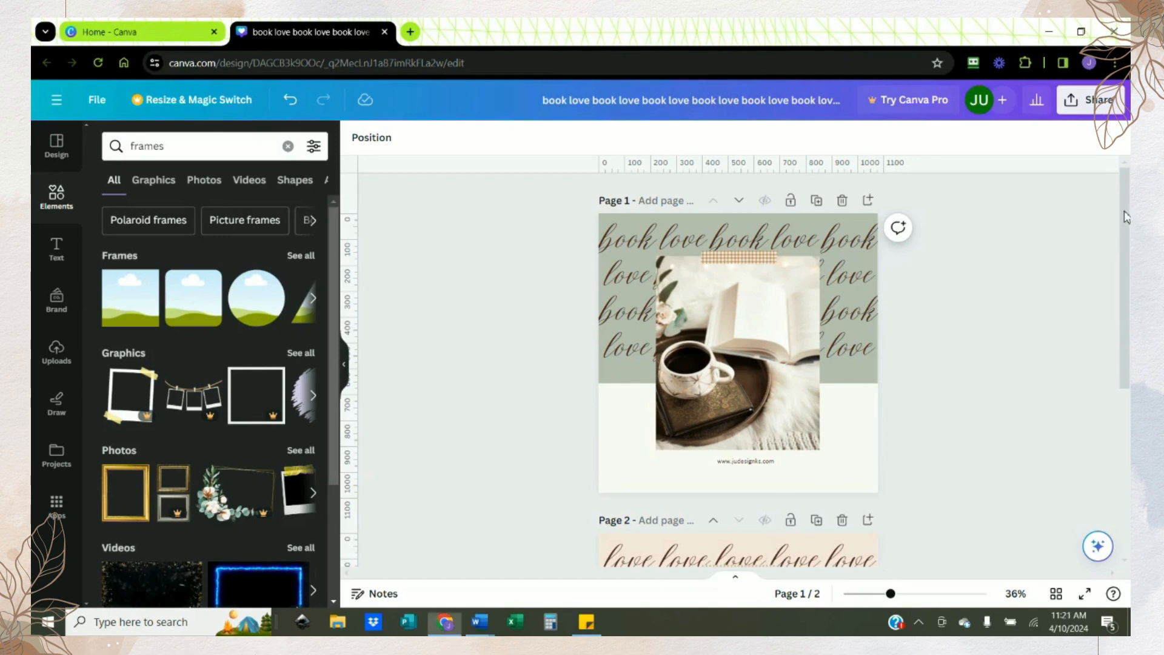
Step: Compare the customized design on page 1 with the original template on page 2
{"action": "scroll", "coordinate": [1123, 267], "scroll_direction": "down", "scroll_amount": 4}
{"action": "left_click_drag", "start_coordinate": [1122, 344], "coordinate": [1130, 310]}
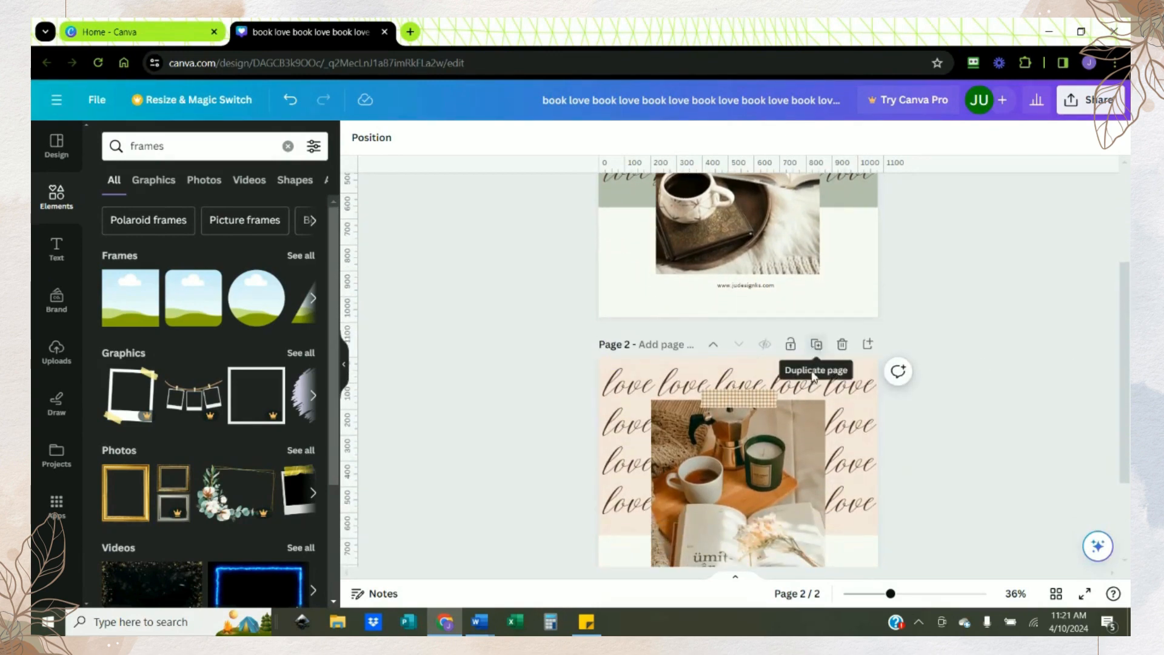
{"action": "left_click_drag", "start_coordinate": [1130, 308], "coordinate": [1130, 335]}
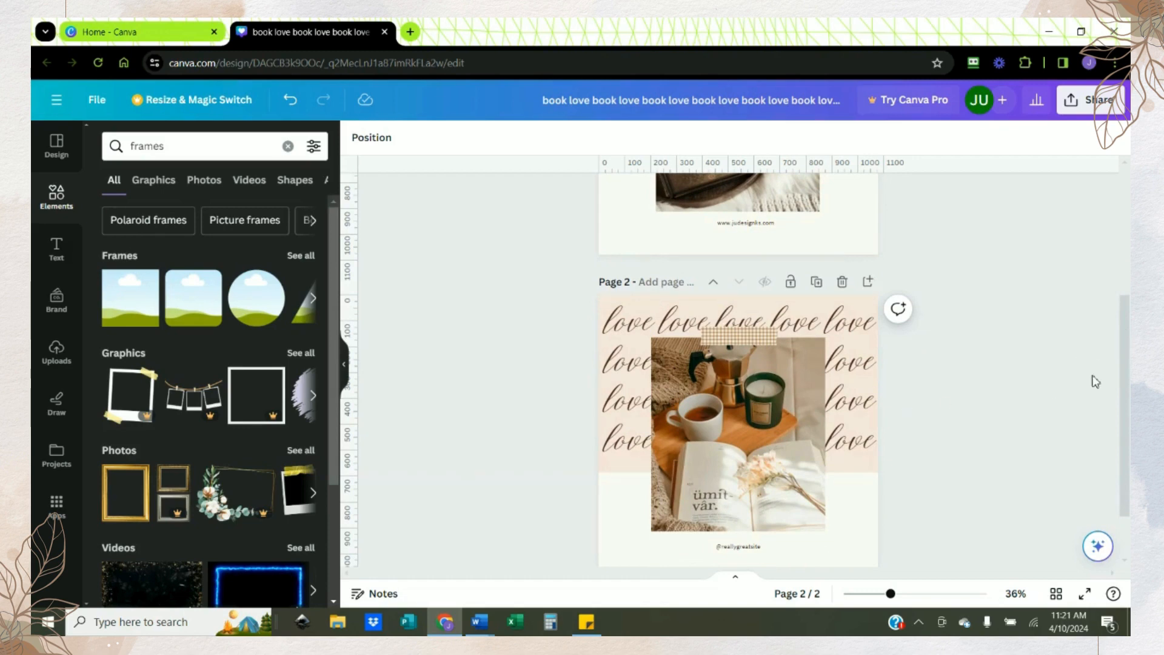
{"action": "left_click_drag", "start_coordinate": [1126, 381], "coordinate": [1129, 247]}
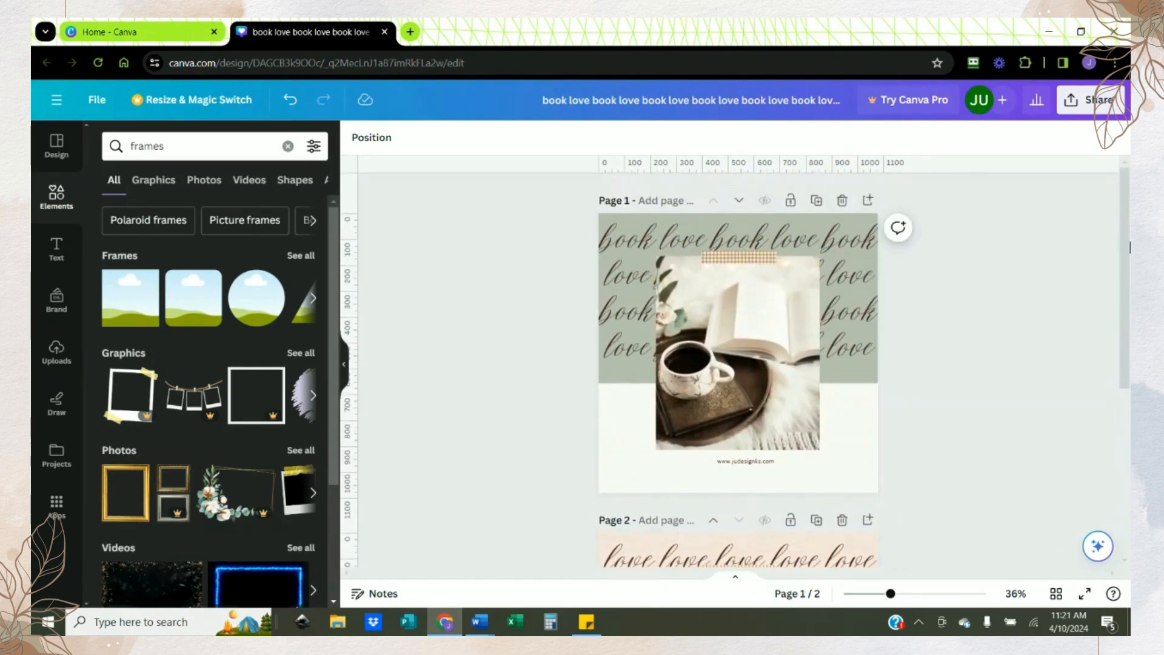